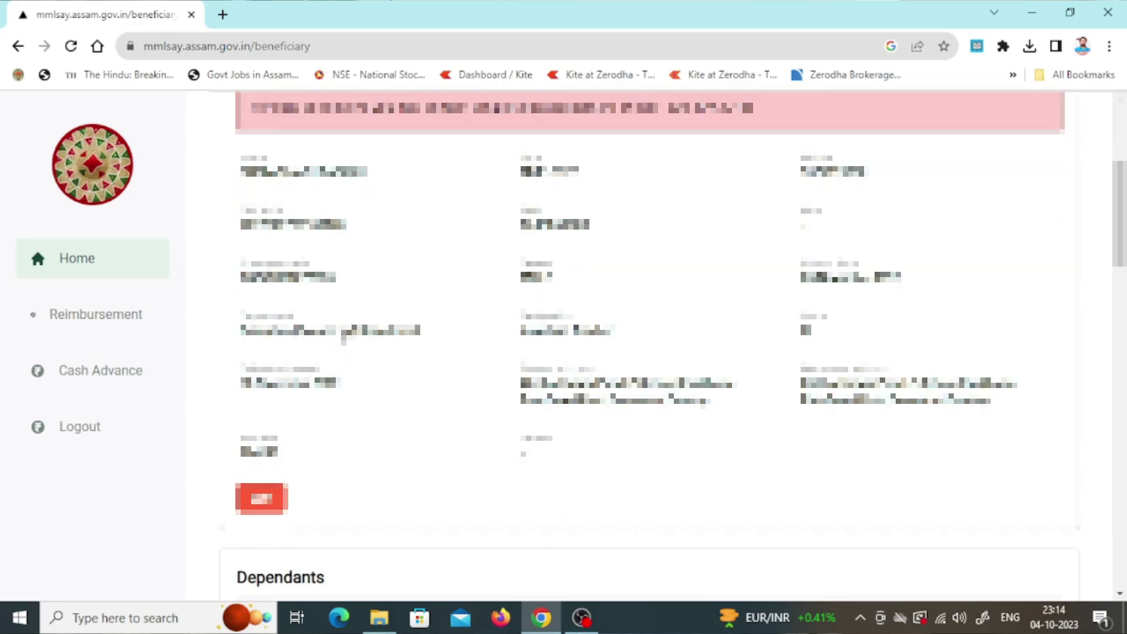
scroll(403, 335, down, 3)
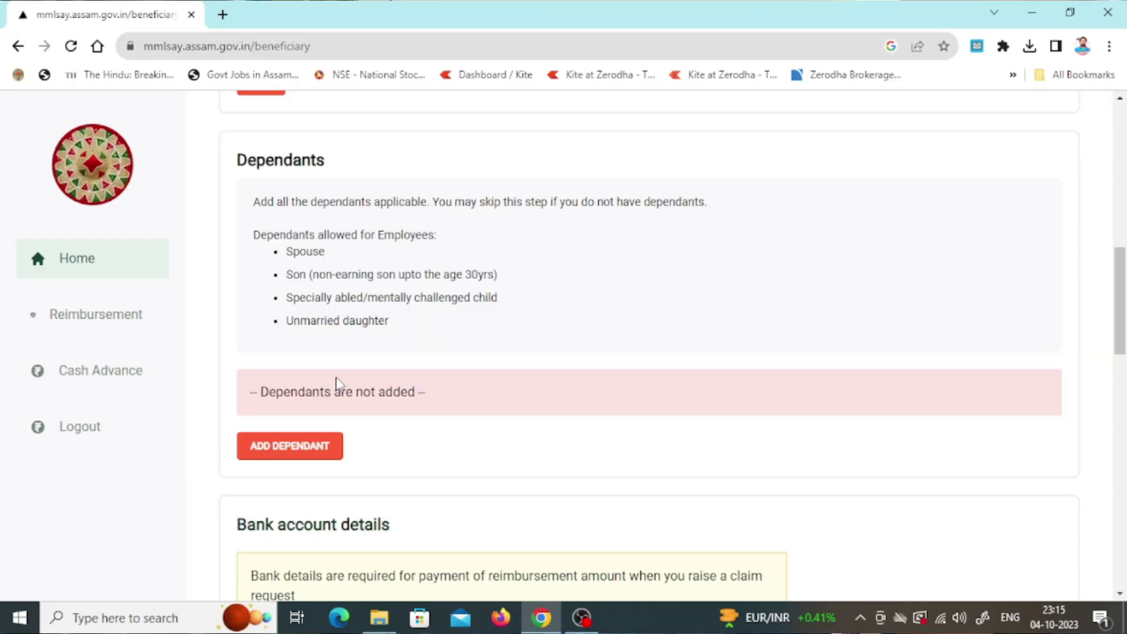
Start a new dependant entry and browse the relationship and name fields without choosing.
click(317, 457)
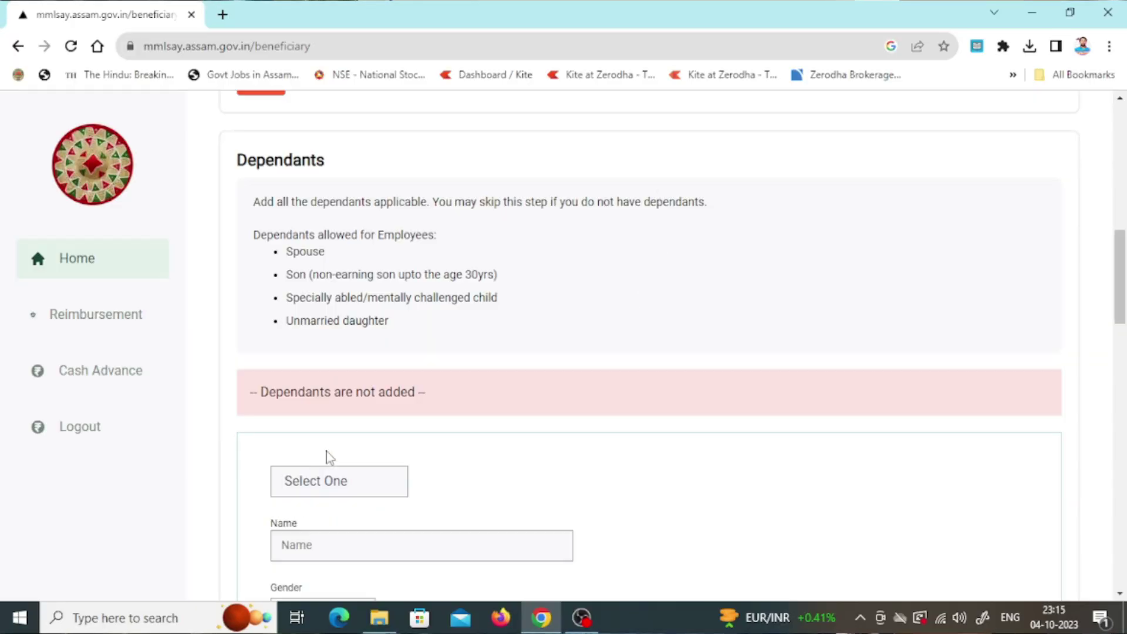
scroll(543, 343, down, 4)
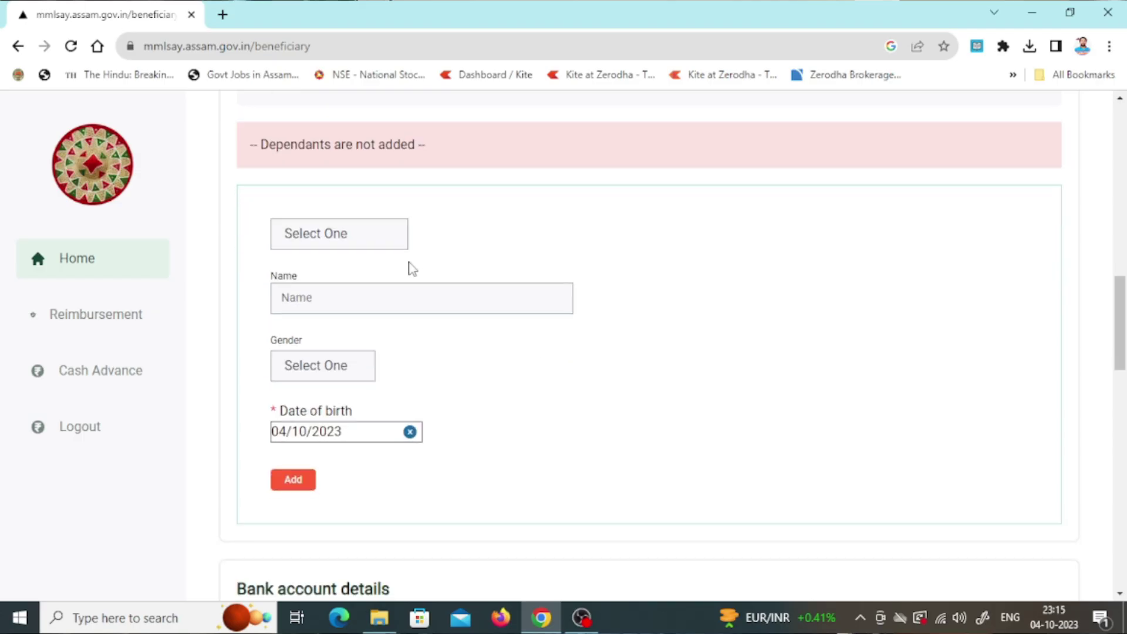
click(357, 244)
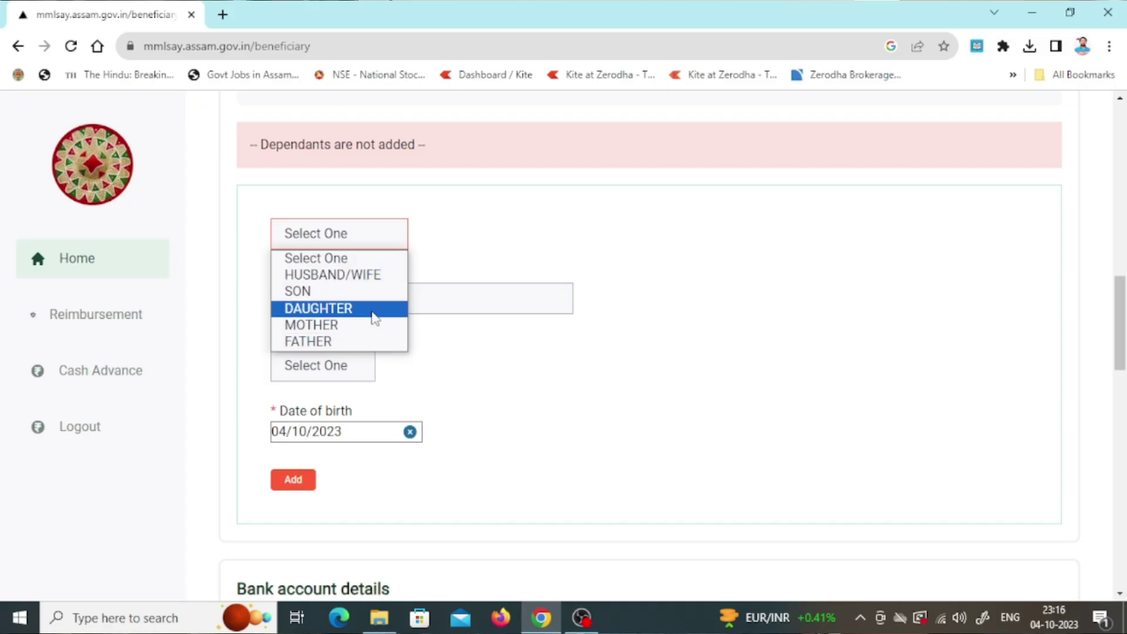
scroll(481, 252, up, 3)
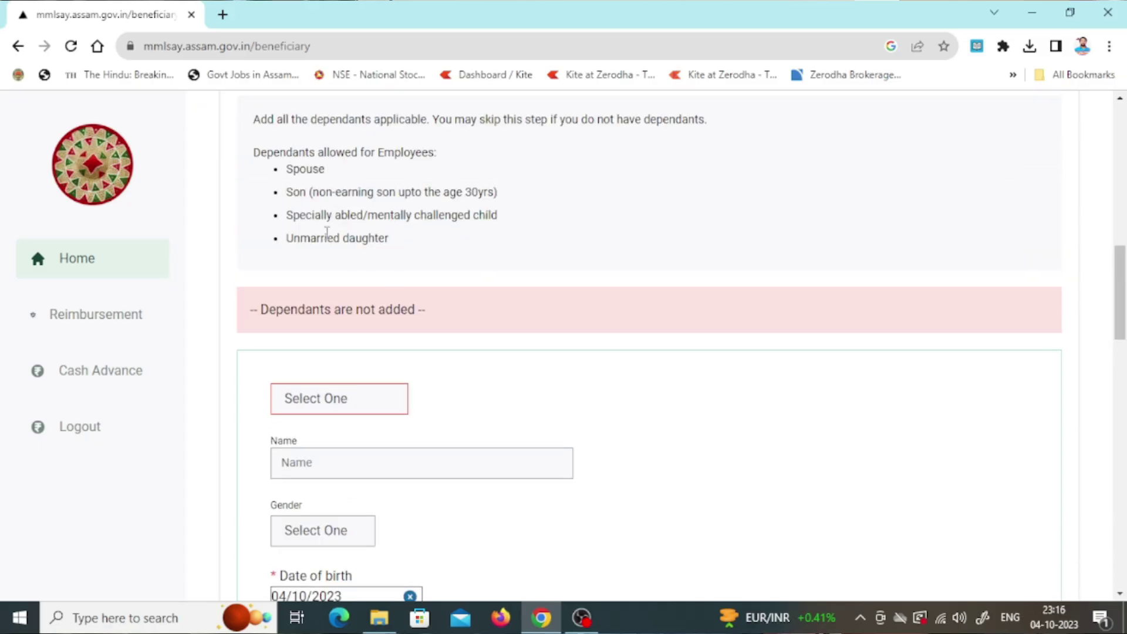
scroll(327, 232, down, 2)
click(334, 317)
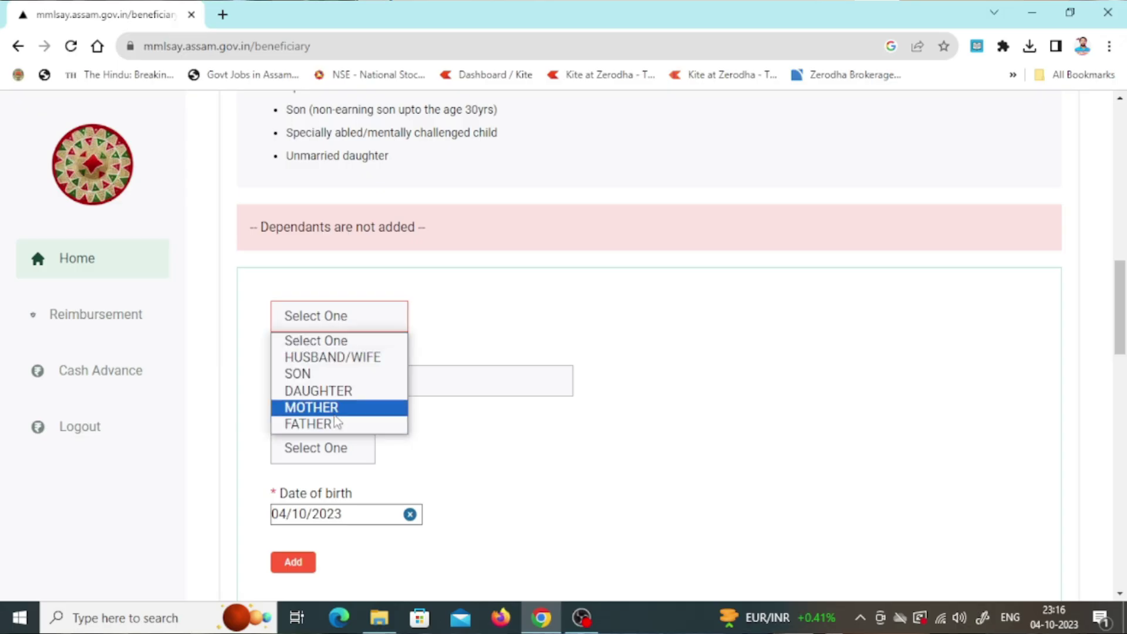
click(405, 372)
click(340, 376)
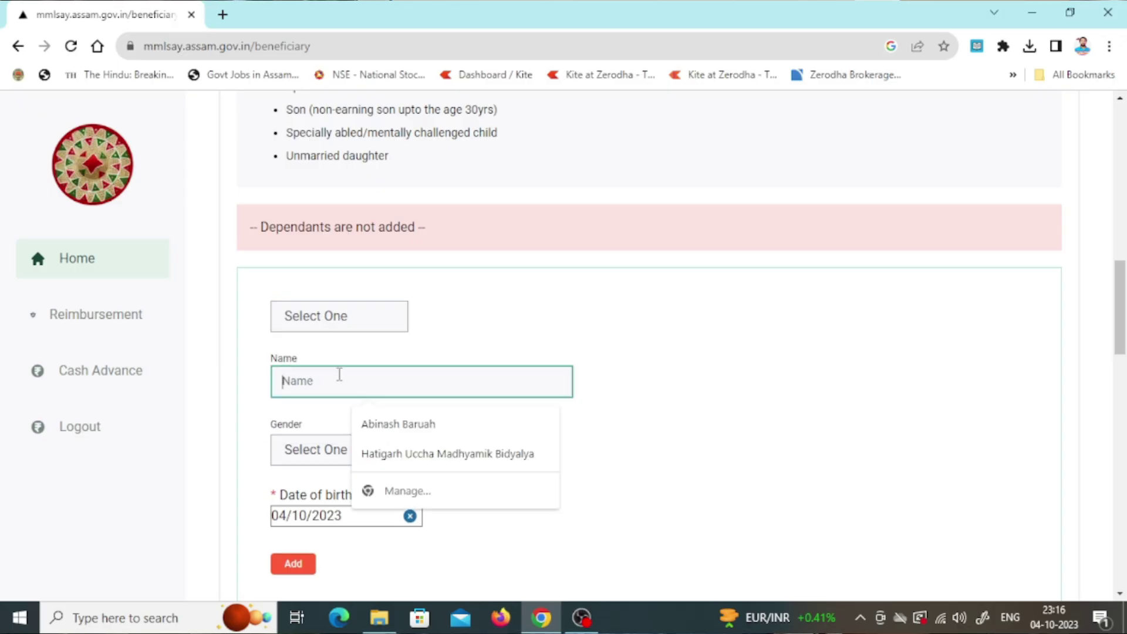
click(603, 286)
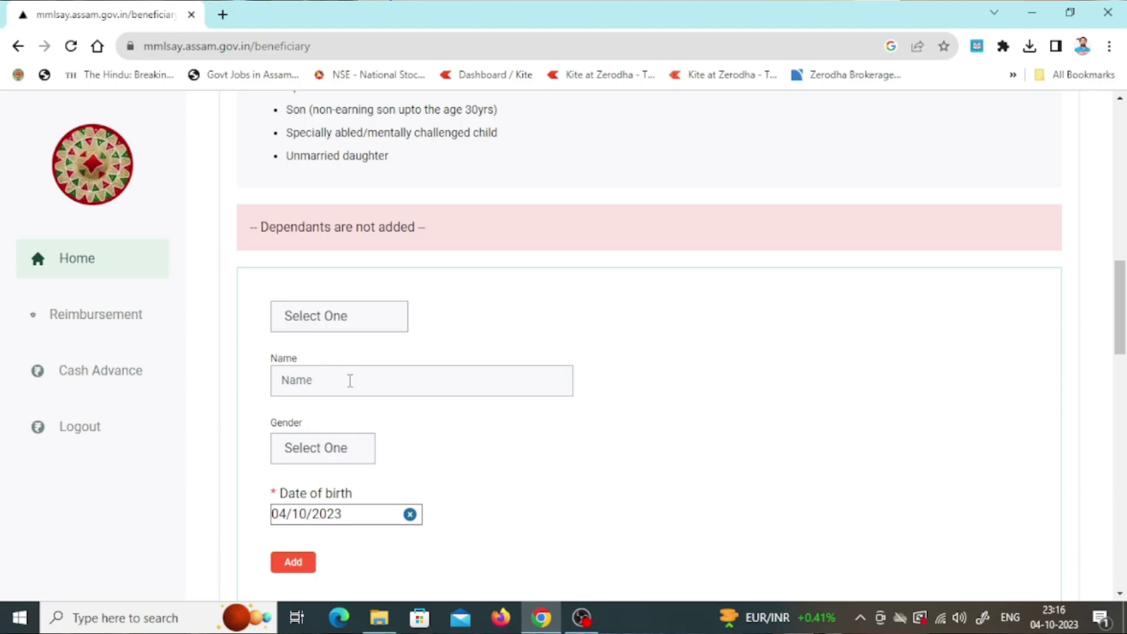
scroll(333, 484, down, 1)
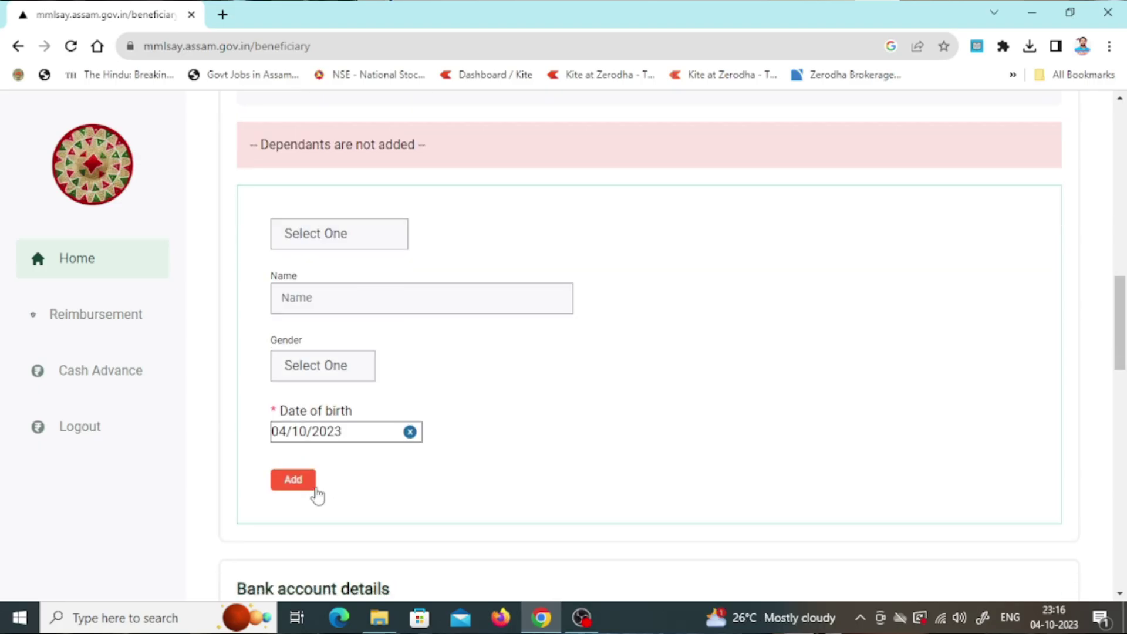
Set the relationship to DAUGHTER, change it to HUSBAND/WIFE, and try adding the spouse.
click(354, 237)
click(350, 310)
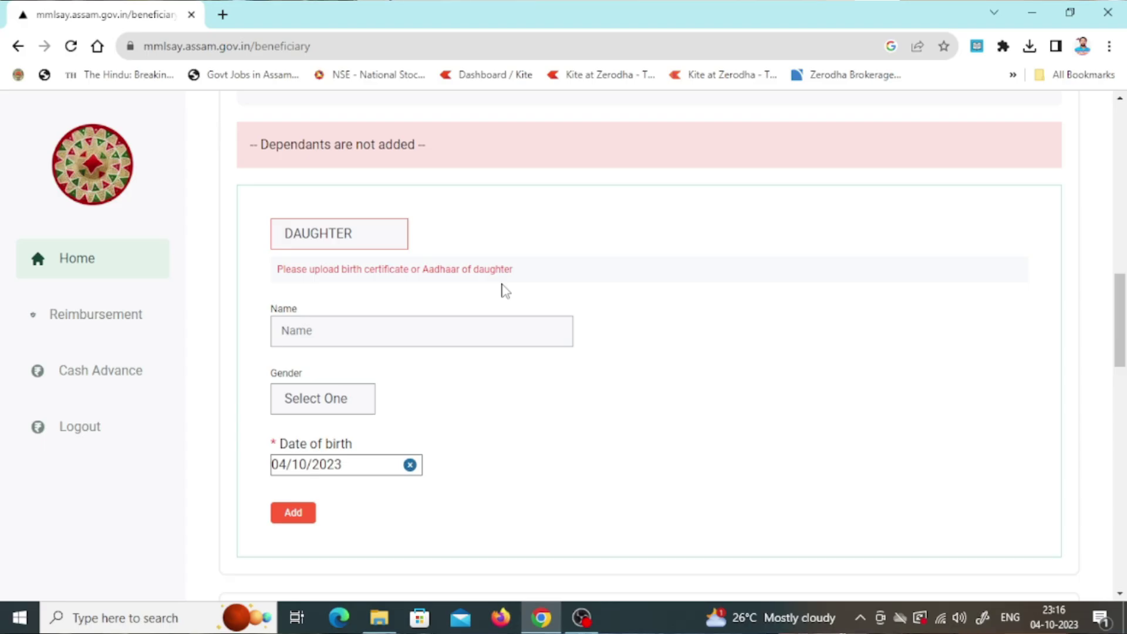
click(382, 234)
click(361, 275)
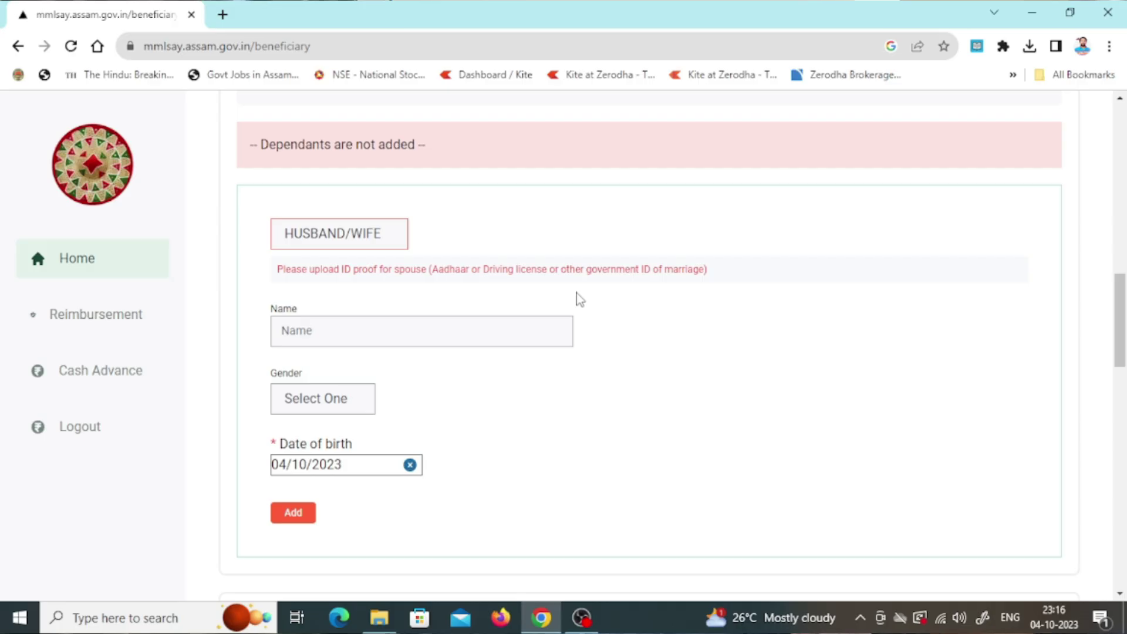
click(305, 517)
scroll(305, 352, down, 3)
scroll(645, 352, down, 2)
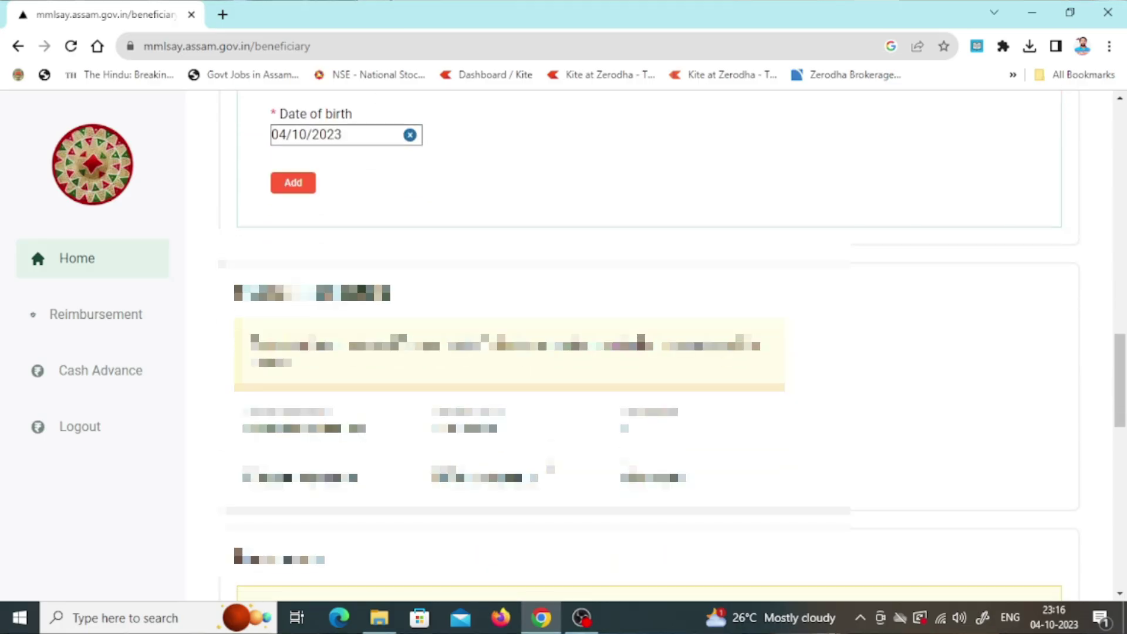
scroll(646, 352, down, 1)
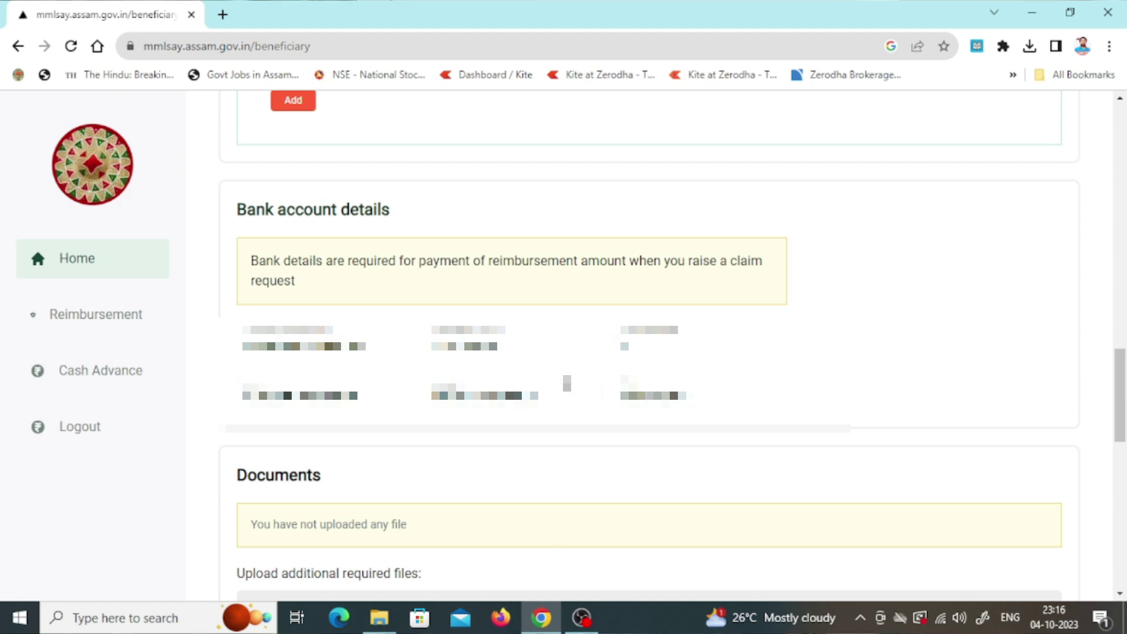
scroll(566, 382, down, 5)
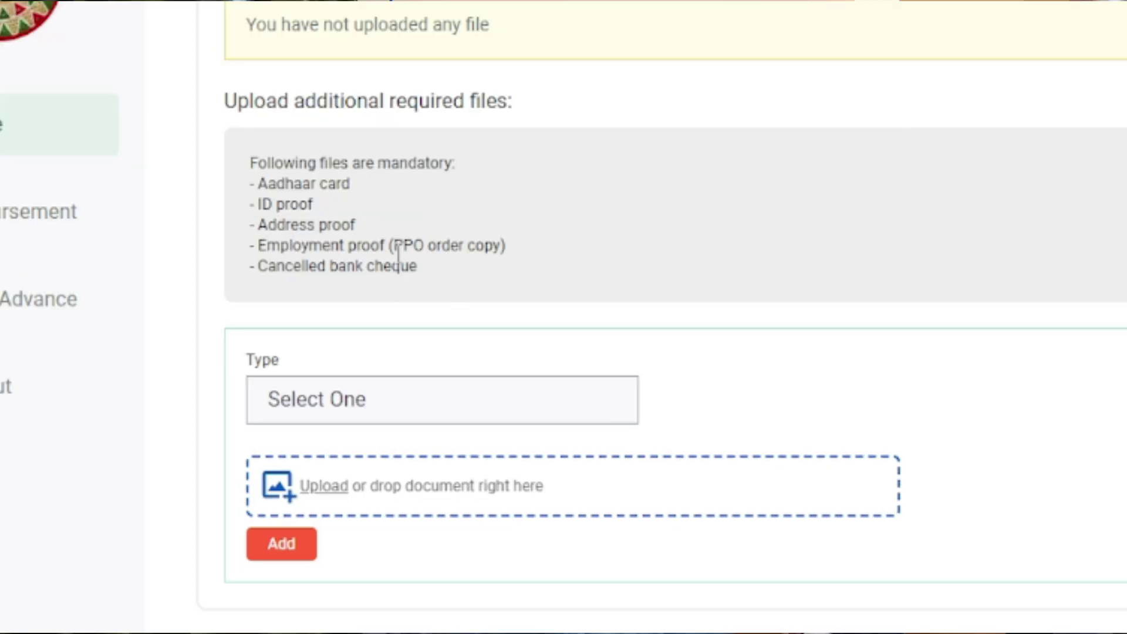
click(300, 396)
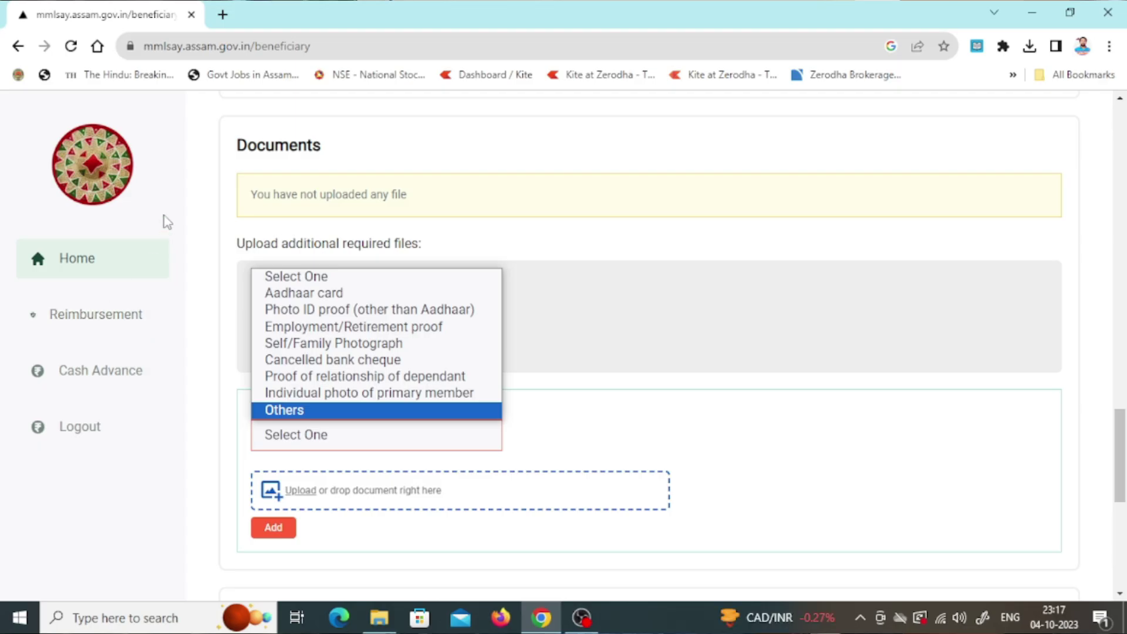
click(123, 49)
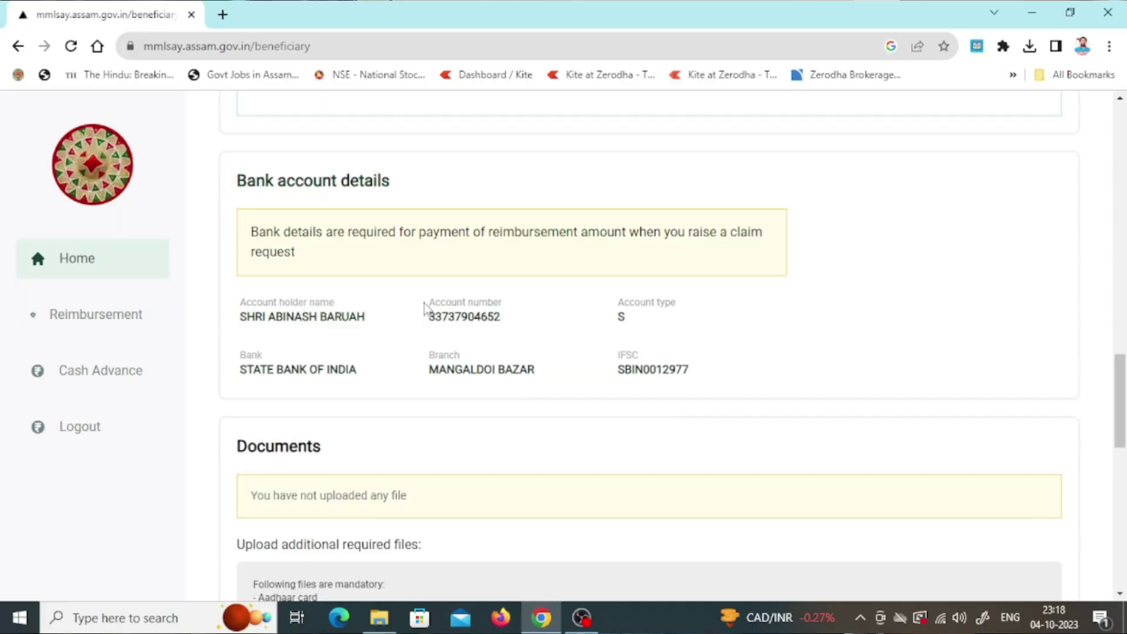
Add the spouse as a dependant with her full name, gender FEMALE and date of birth.
scroll(424, 303, up, 8)
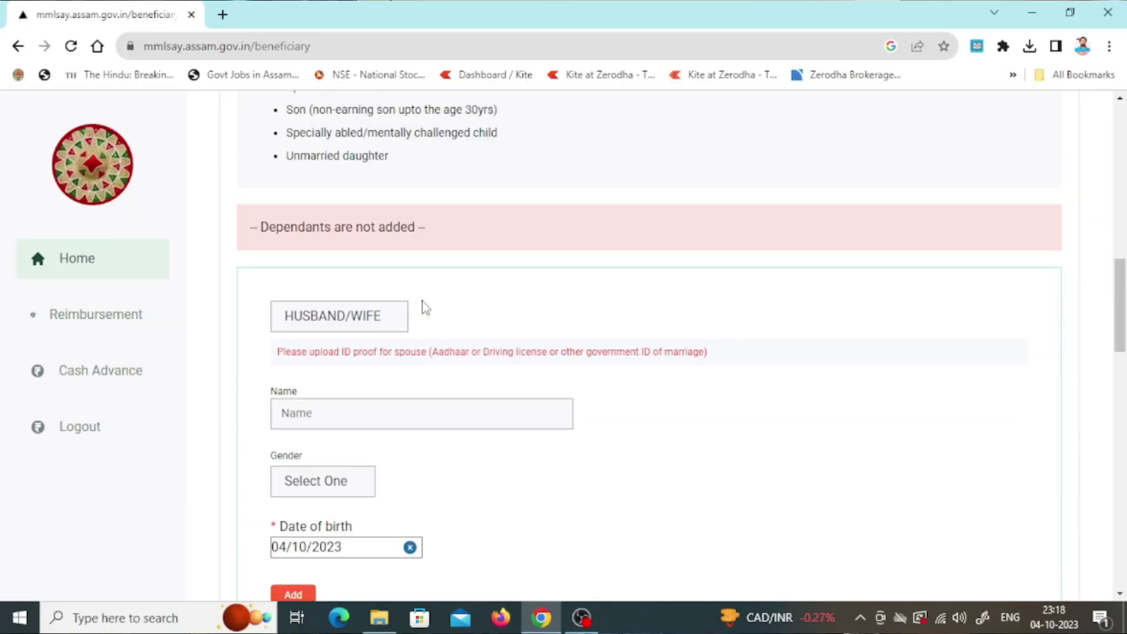
click(340, 418)
key(Tab)
key(f)
scroll(408, 469, down, 3)
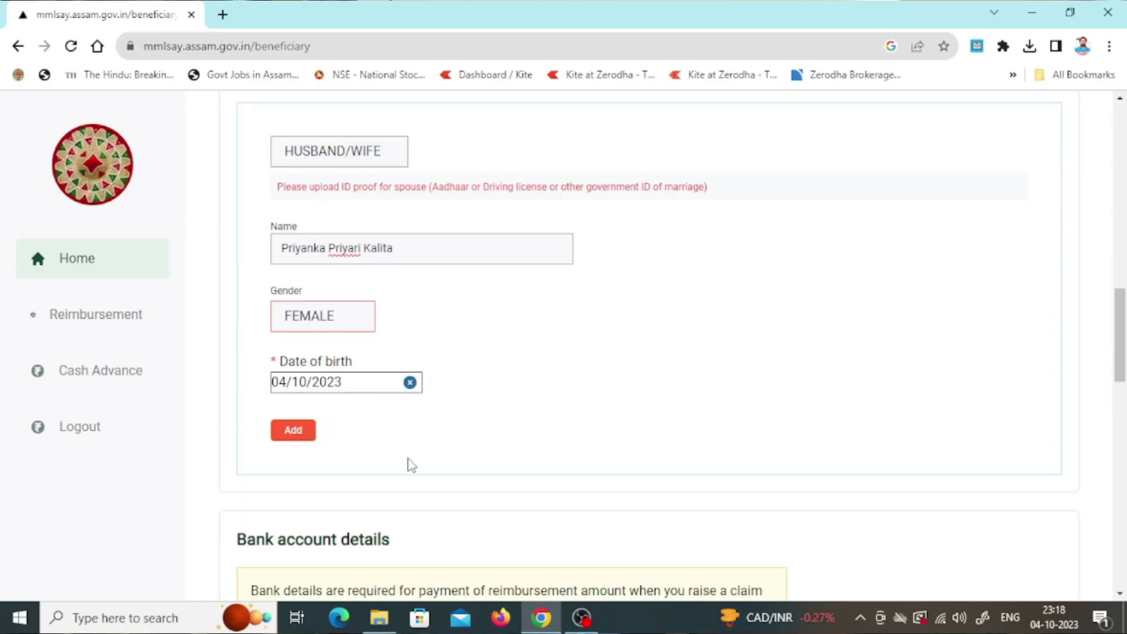
click(390, 387)
click(402, 151)
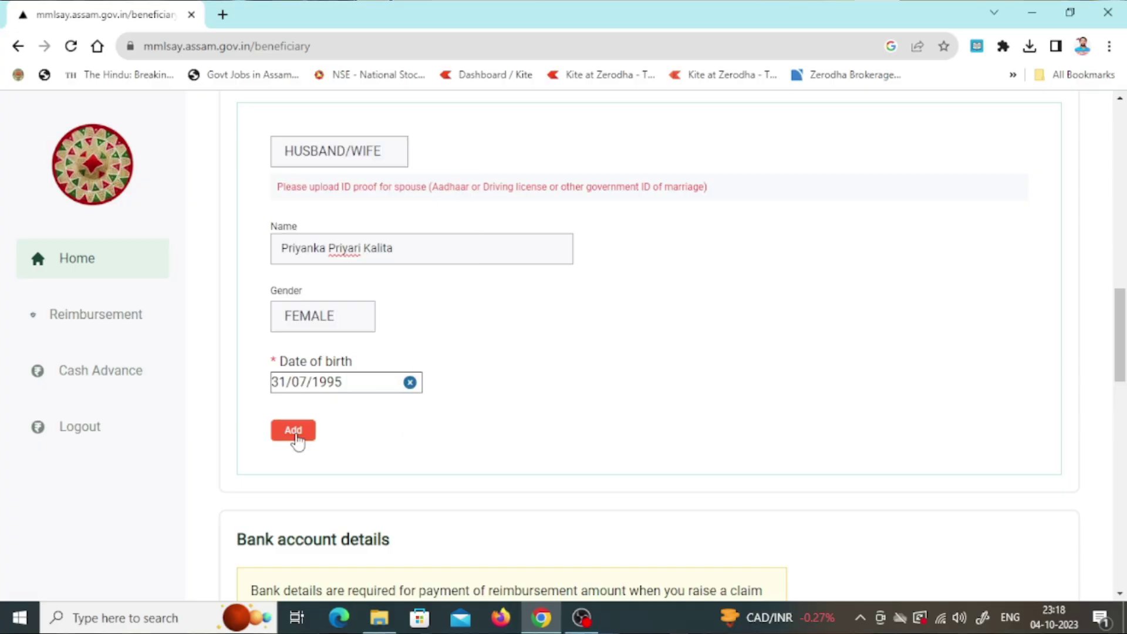
click(293, 430)
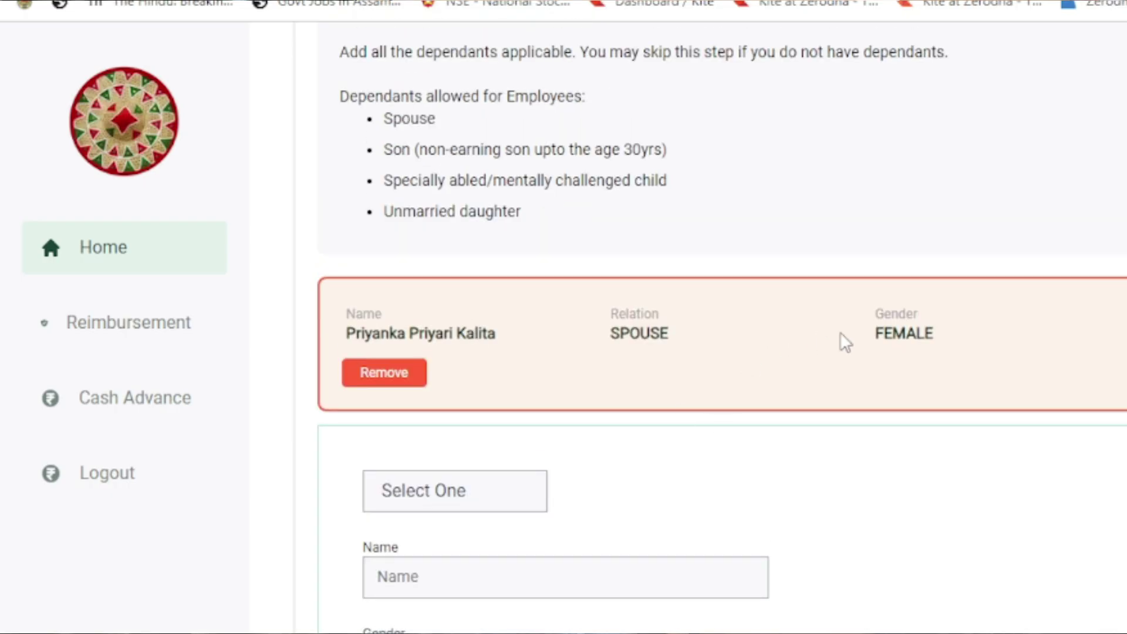
Add a DAUGHTER dependant and a MOTHER dependant with the mother's name.
click(516, 491)
click(485, 594)
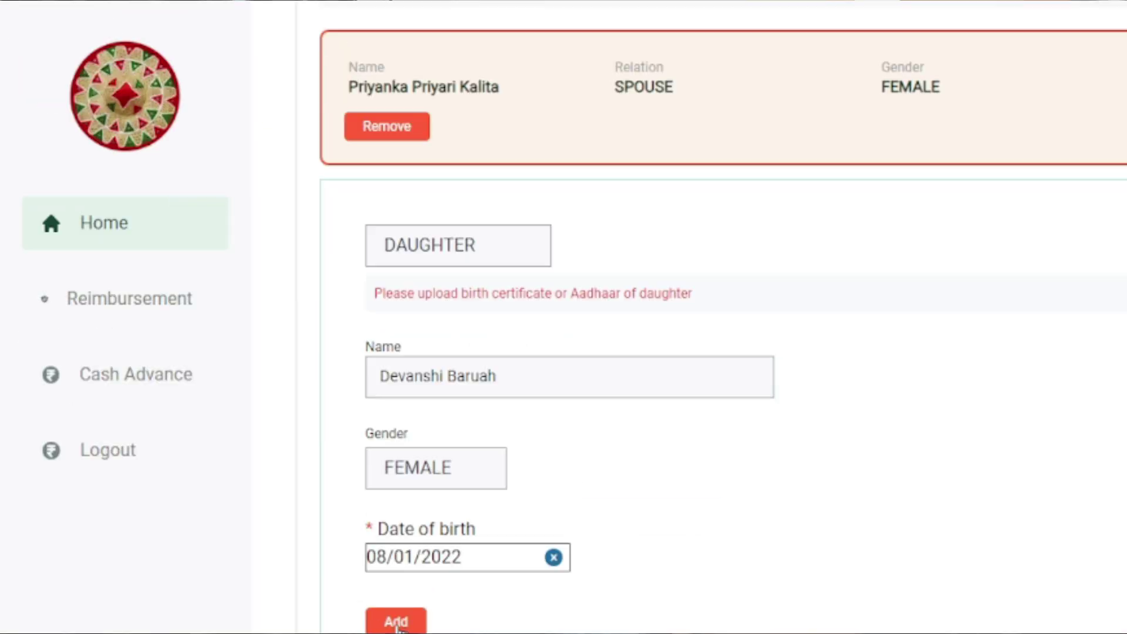
click(396, 622)
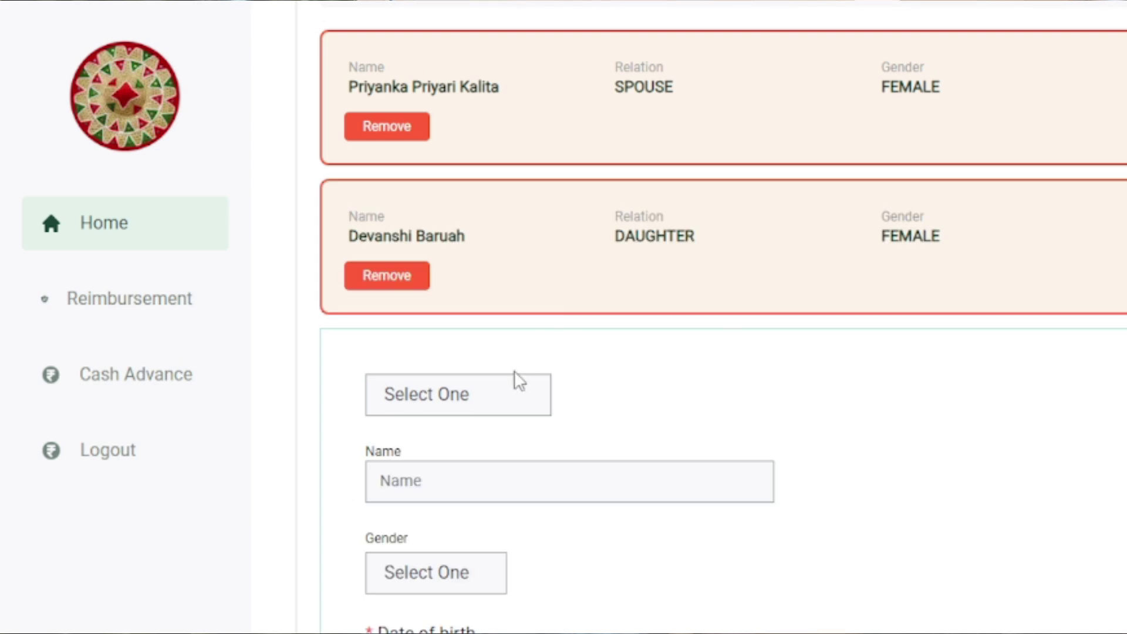
click(499, 401)
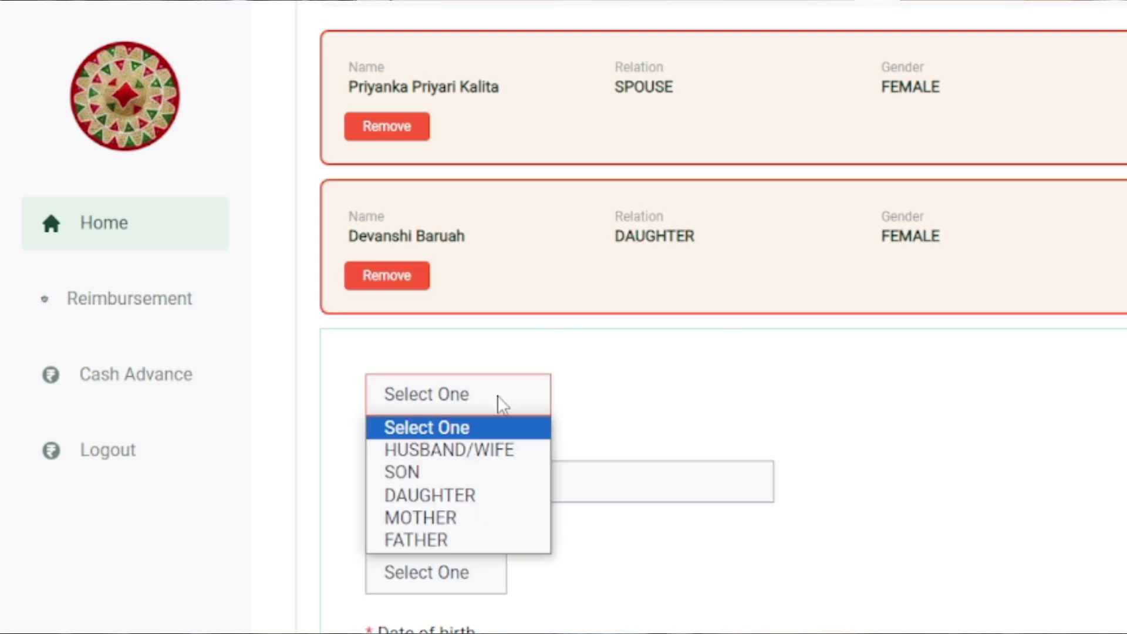
click(493, 516)
click(489, 491)
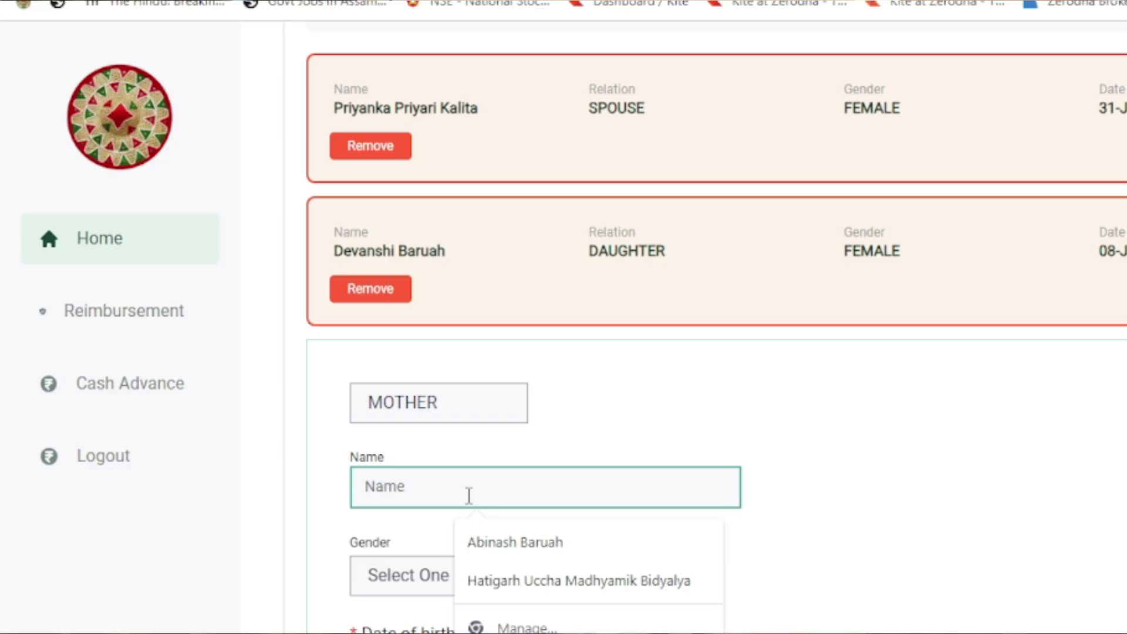
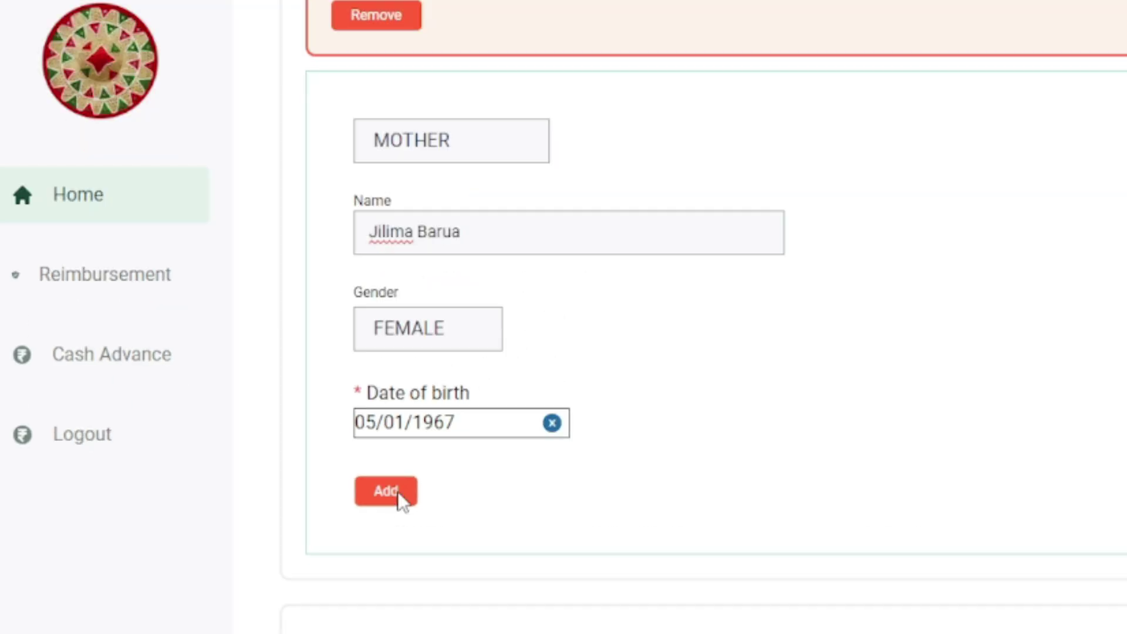
click(382, 490)
Begin the father's dependant entry and scroll toward the document upload section.
click(447, 323)
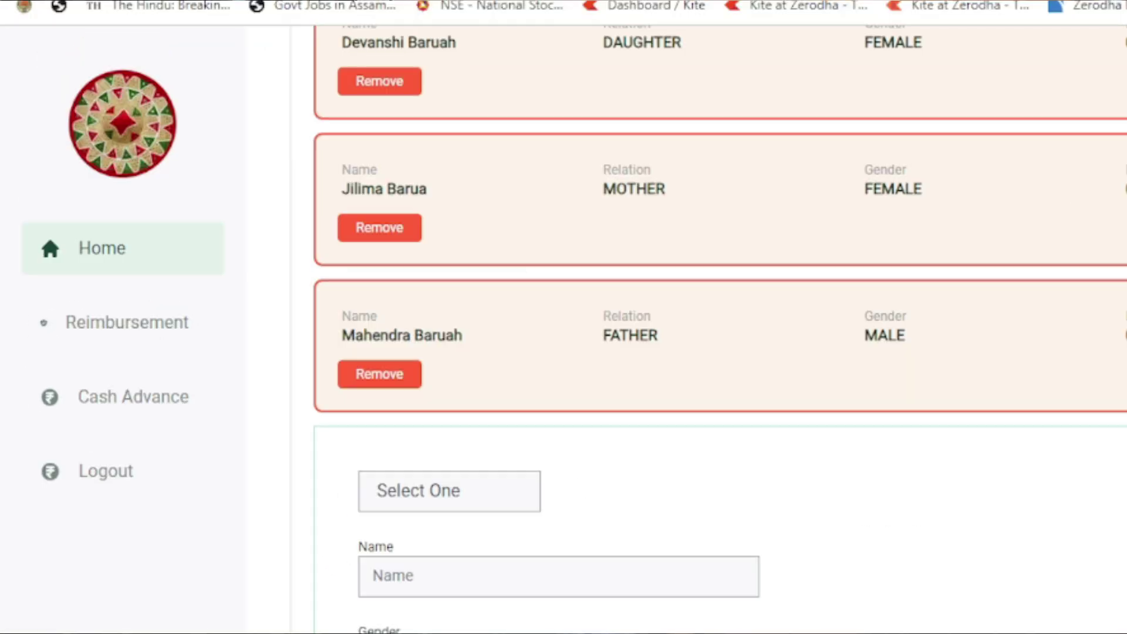
scroll(719, 329, up, 5)
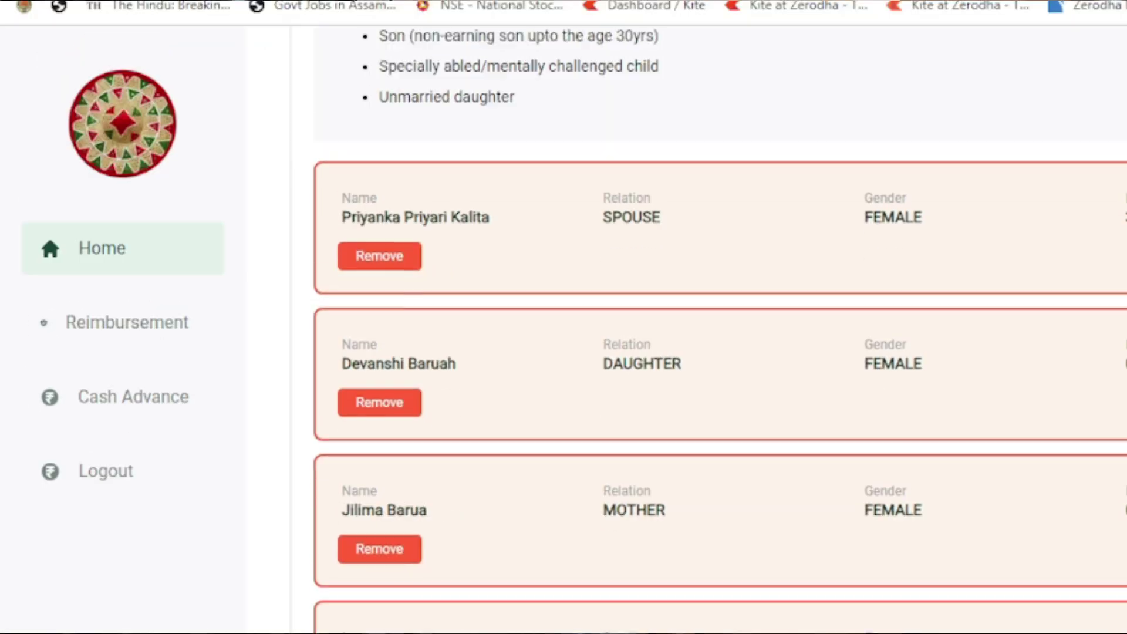
scroll(719, 328, down, 8)
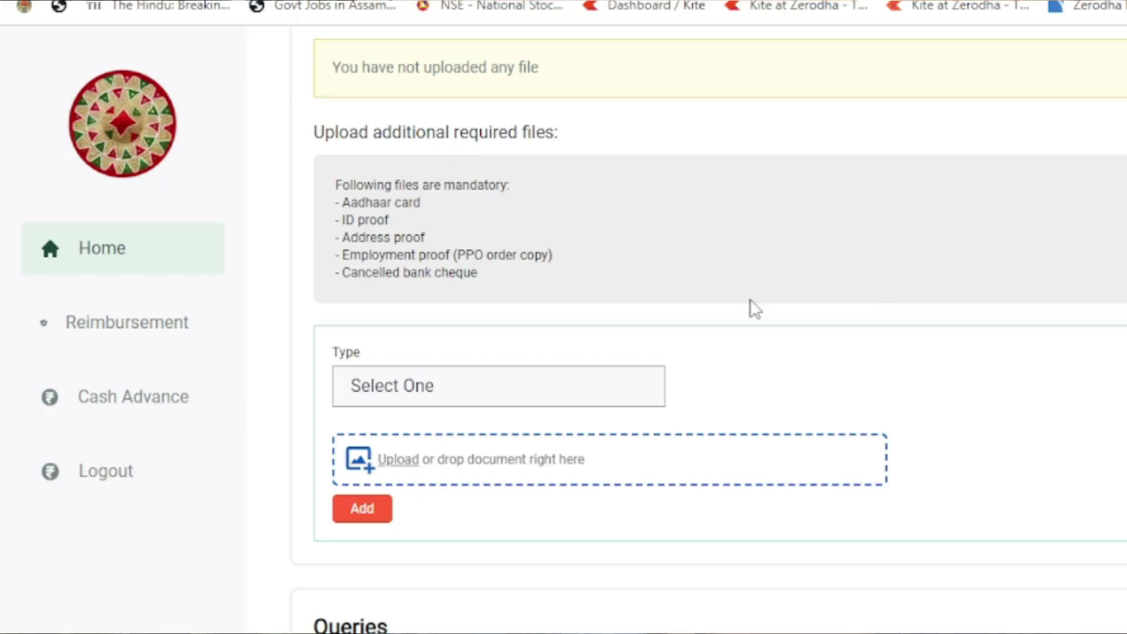
Upload 'My marriage certificate' as a Proof of relationship of dependant document.
click(531, 380)
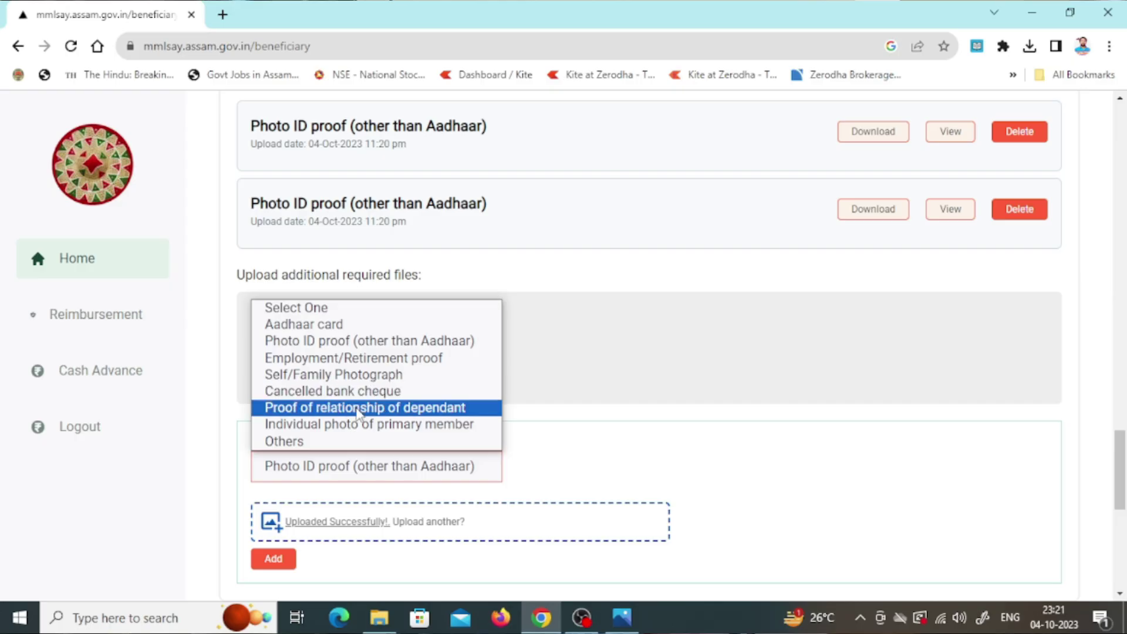
click(358, 408)
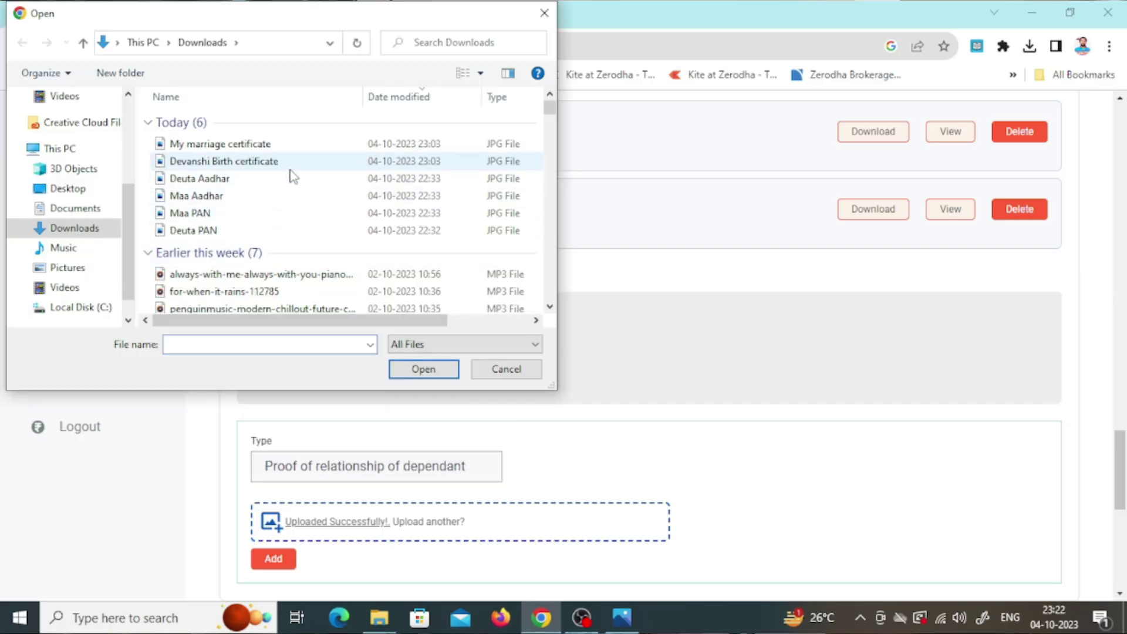
click(291, 144)
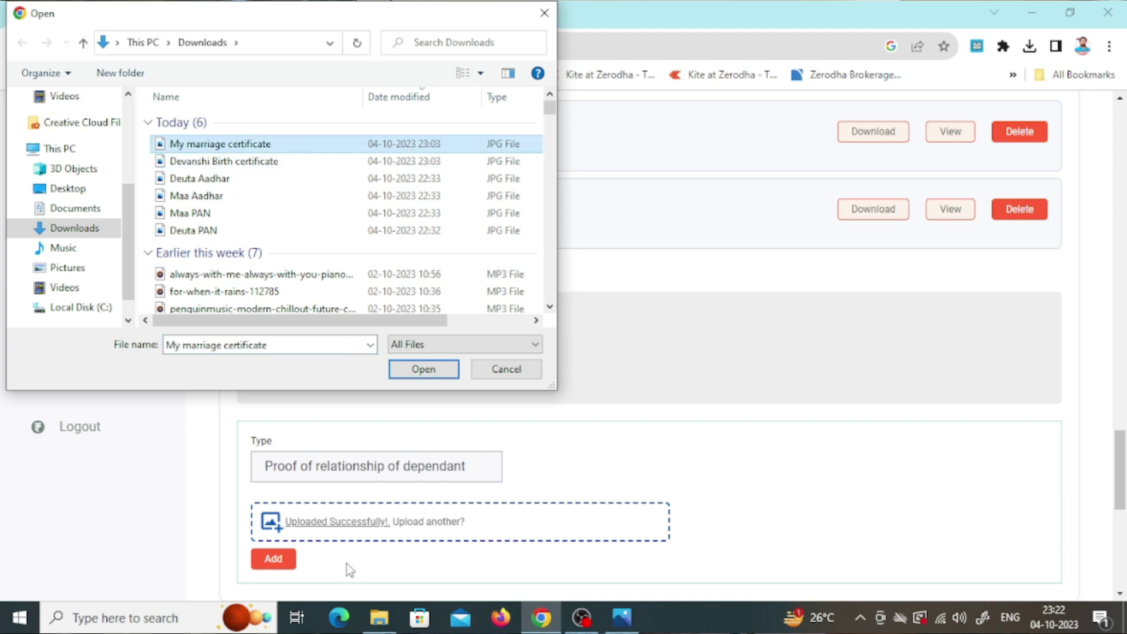
click(405, 370)
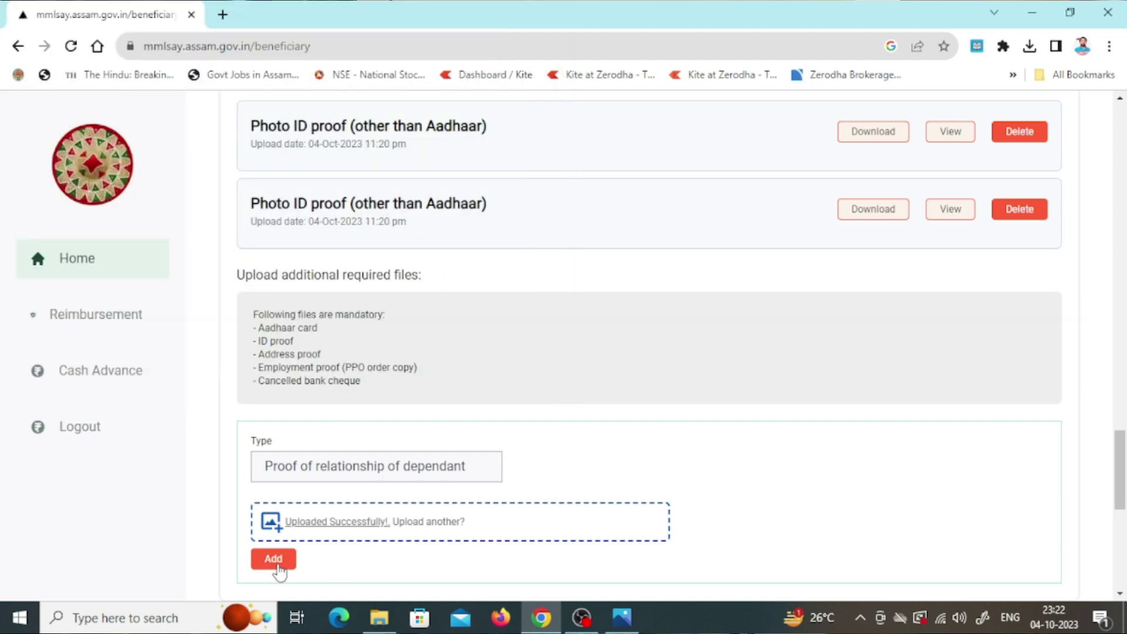
click(273, 559)
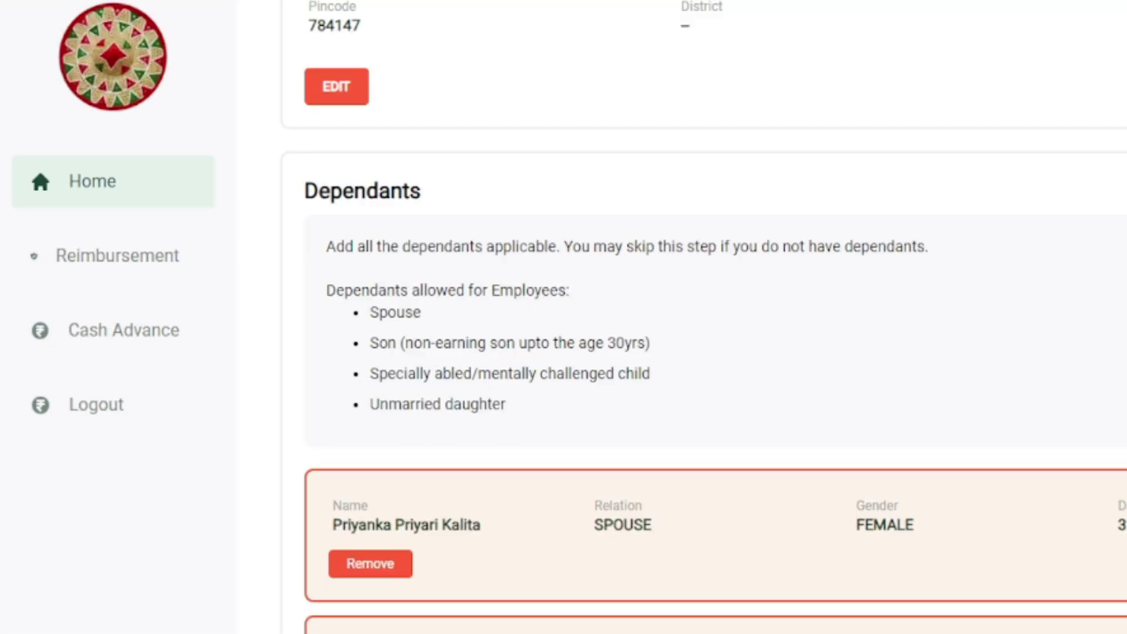
scroll(837, 131, down, 3)
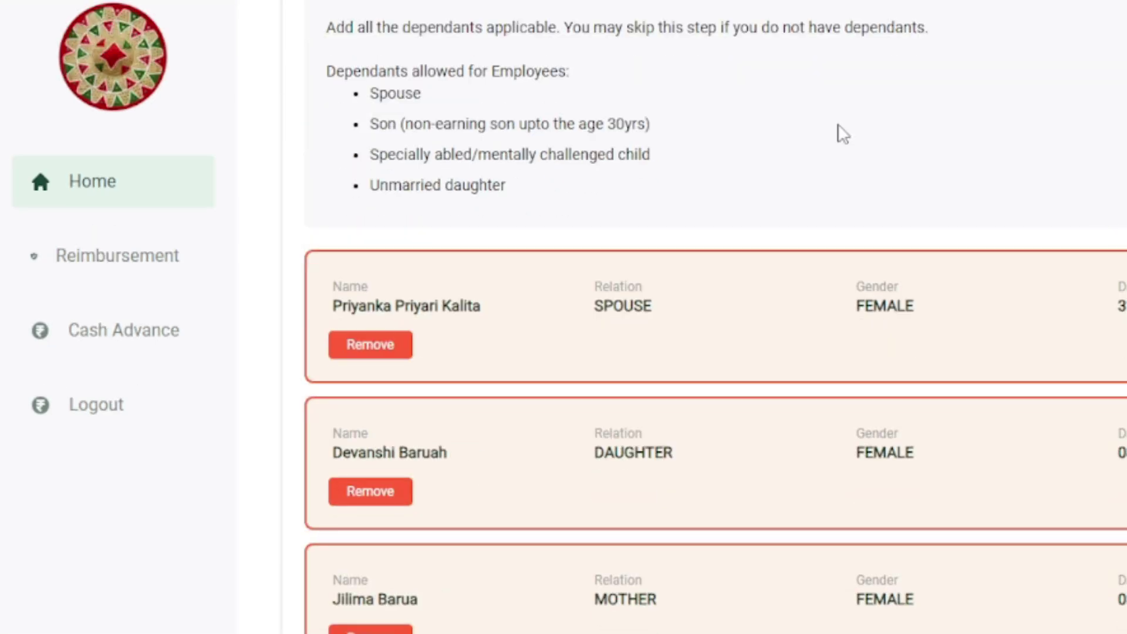
scroll(710, 122, up, 1)
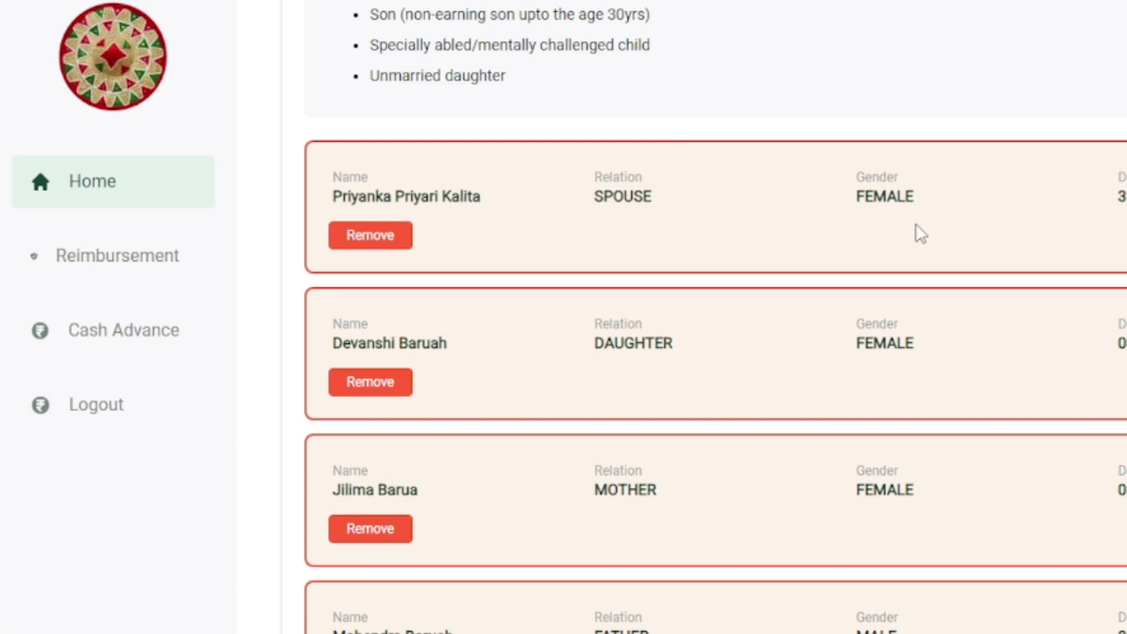
scroll(918, 238, down, 2)
scroll(917, 241, down, 2)
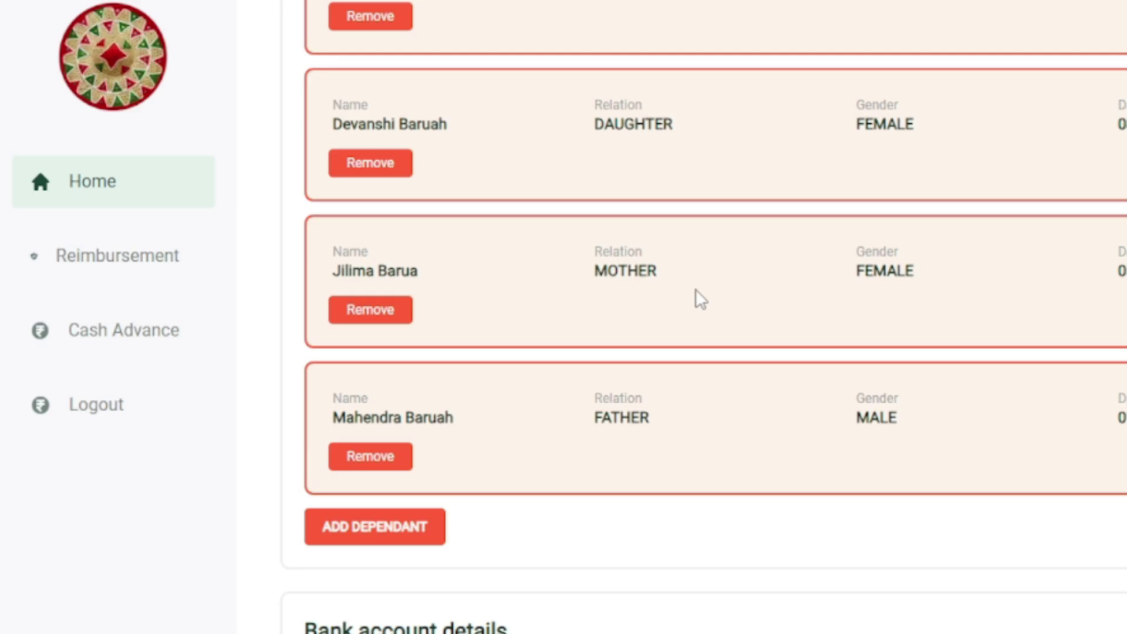
scroll(697, 293, down, 2)
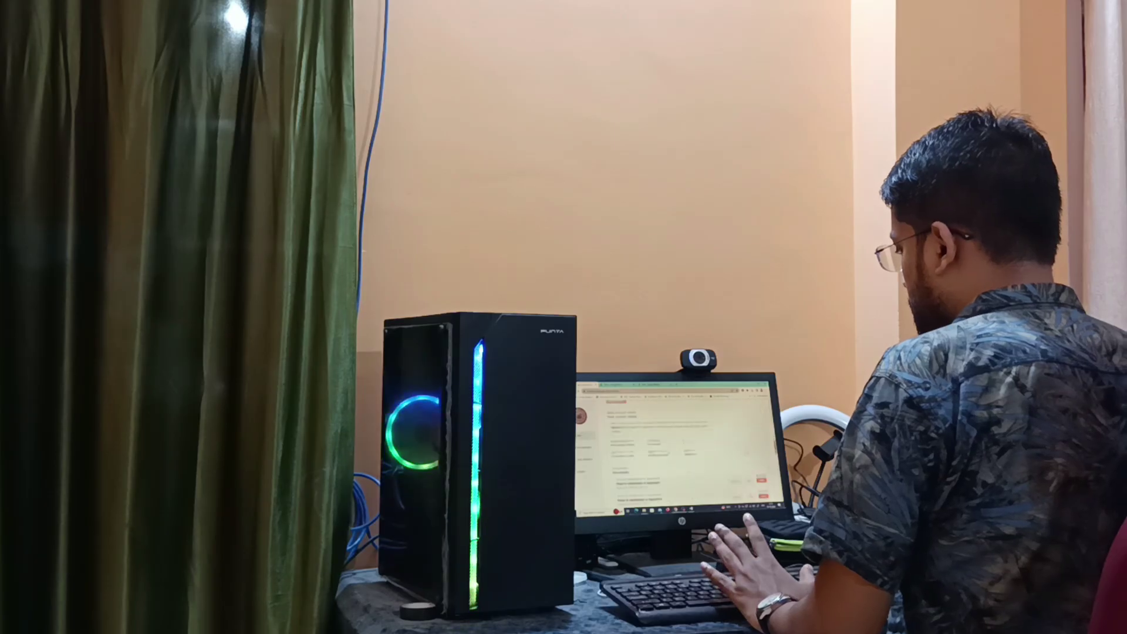
scroll(680, 446, down, 1)
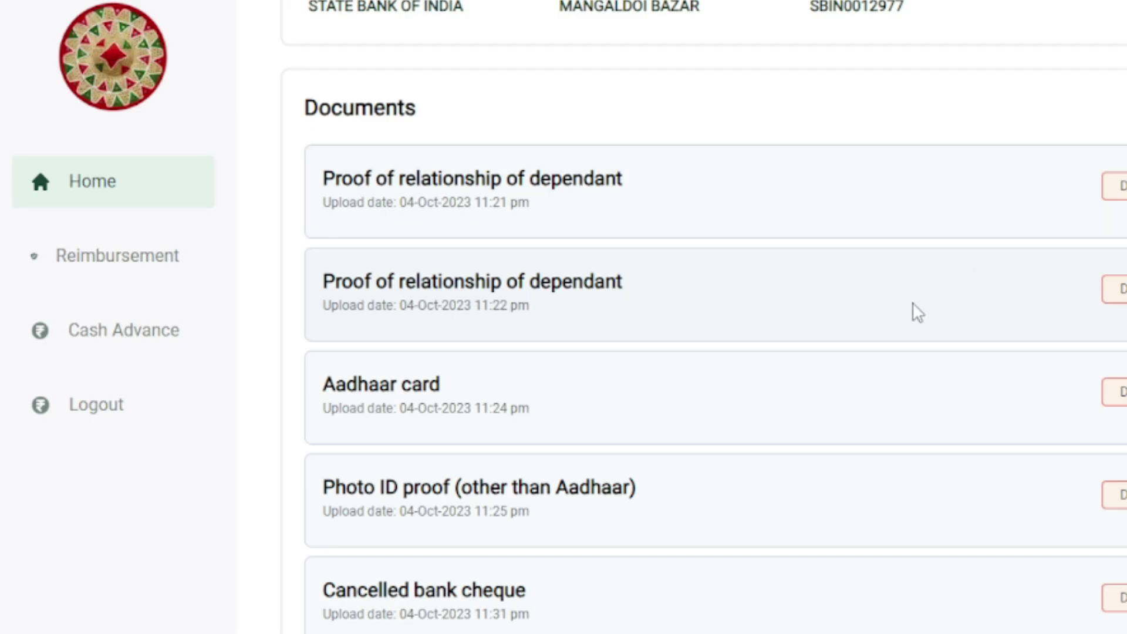
scroll(913, 309, down, 2)
scroll(807, 302, down, 2)
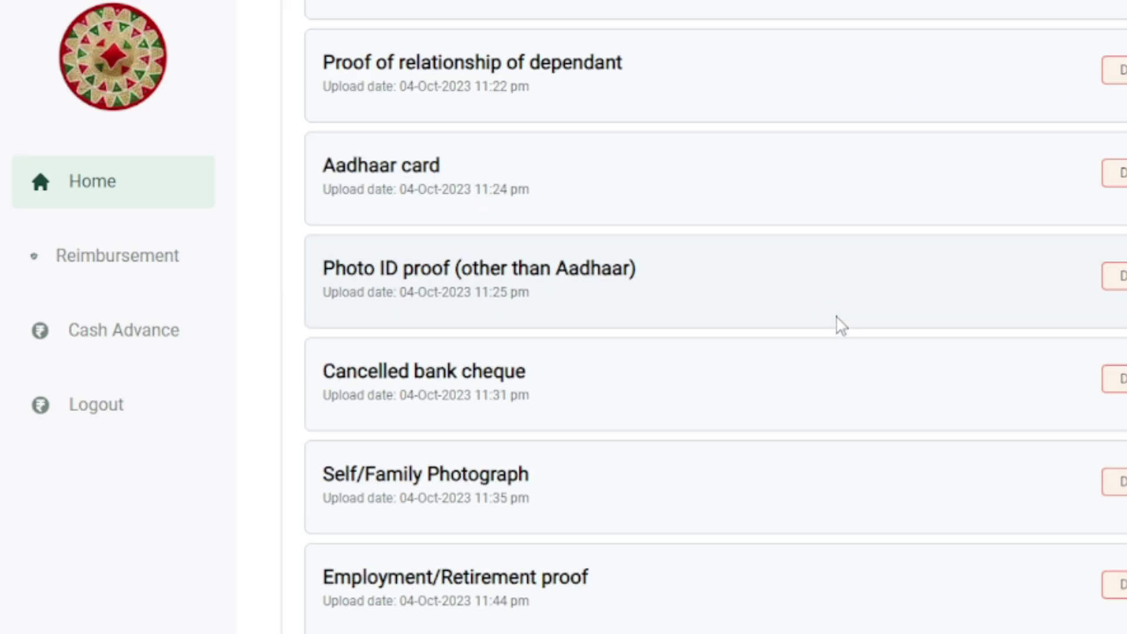
scroll(822, 288, down, 2)
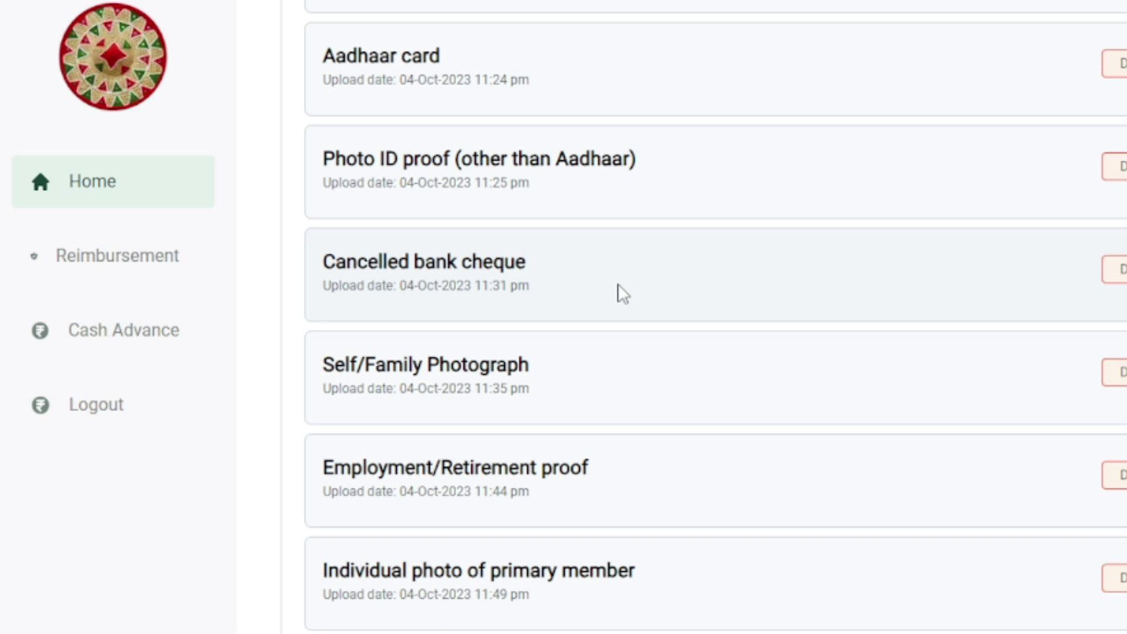
scroll(515, 390, down, 4)
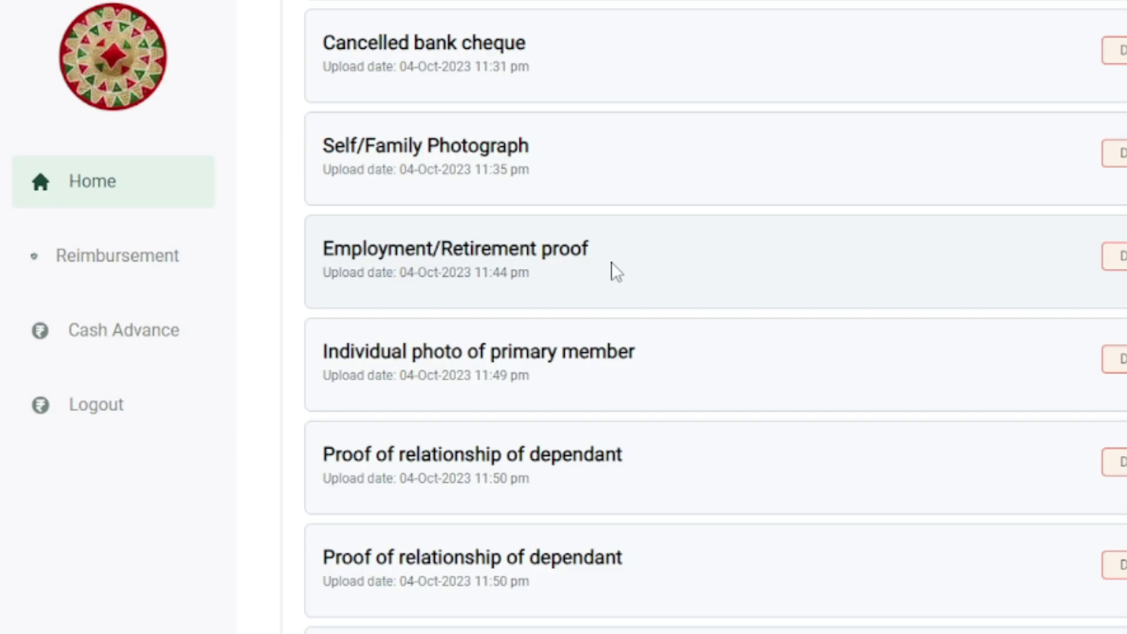
scroll(611, 264, down, 2)
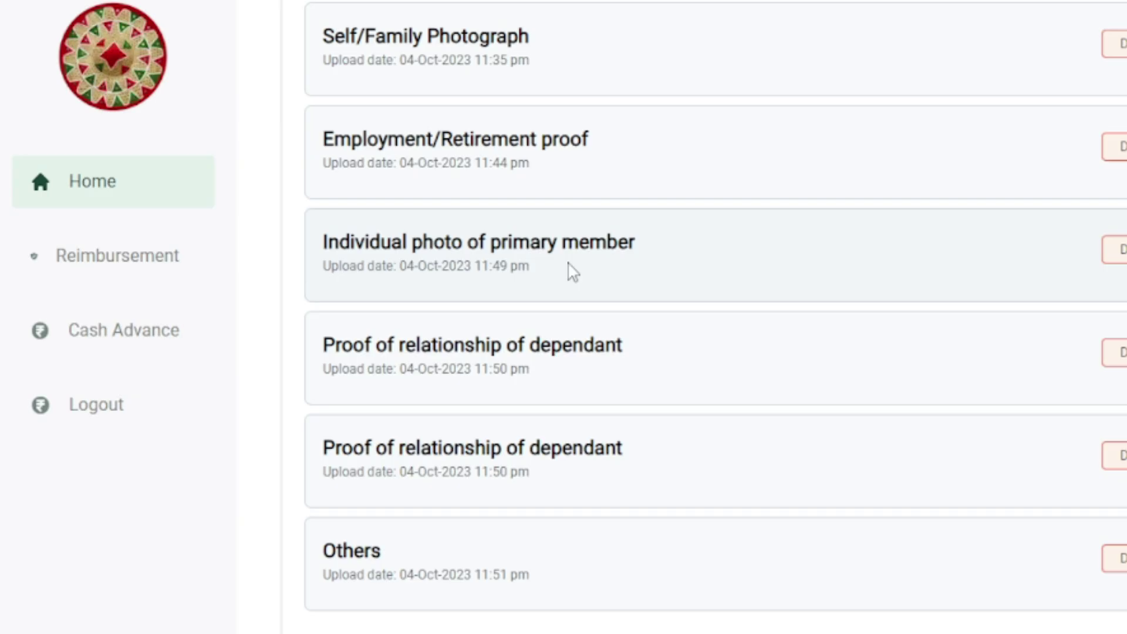
scroll(572, 272, down, 2)
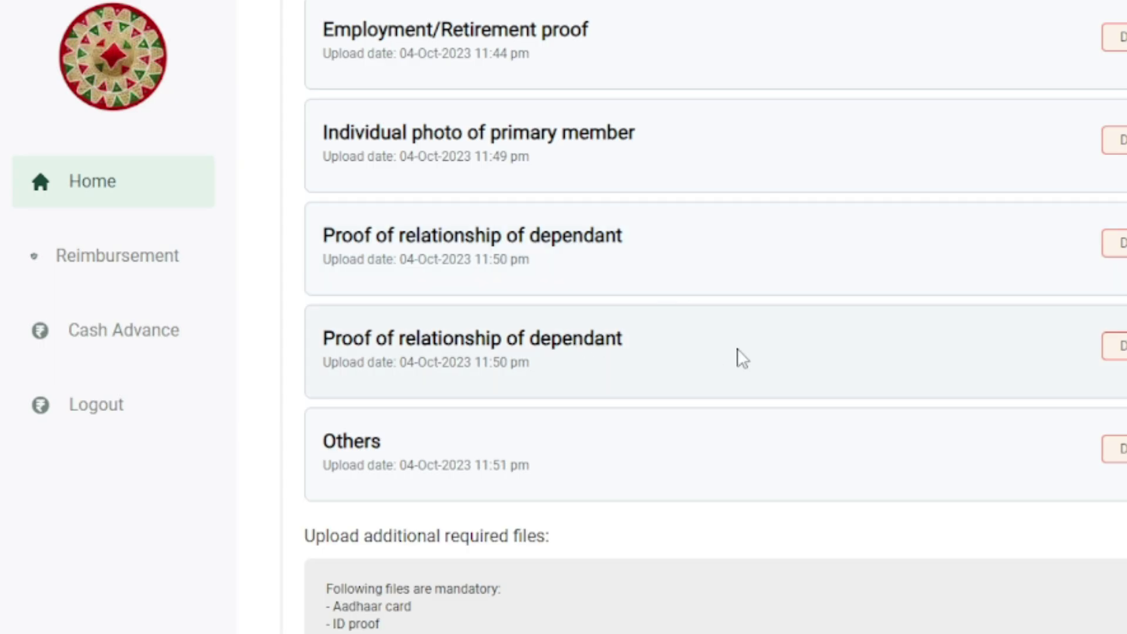
scroll(740, 358, down, 4)
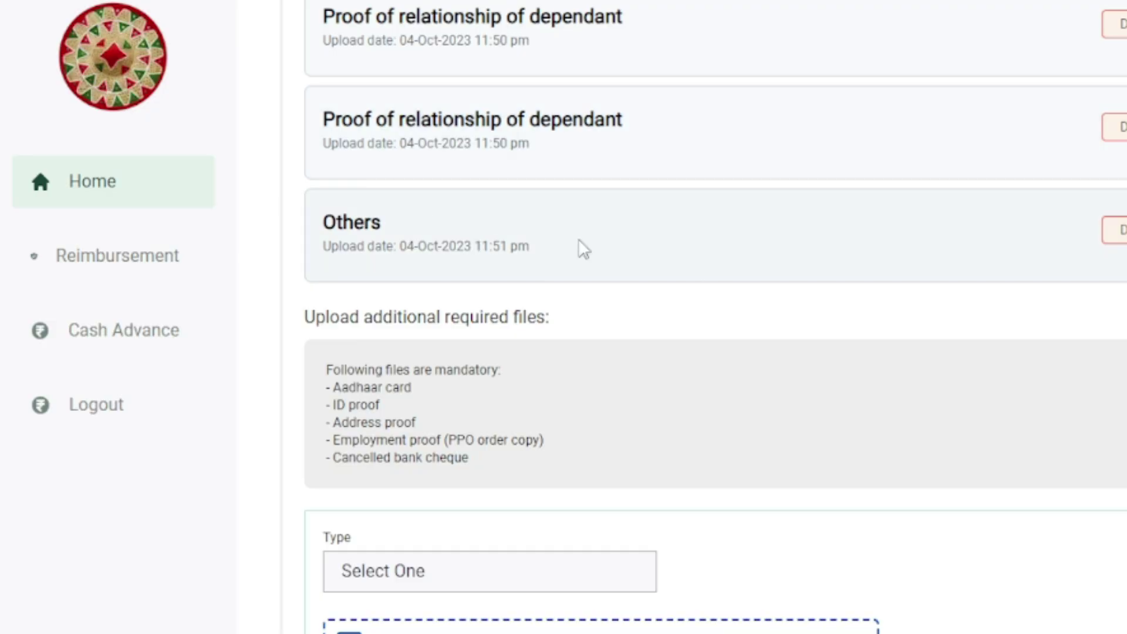
scroll(579, 239, down, 2)
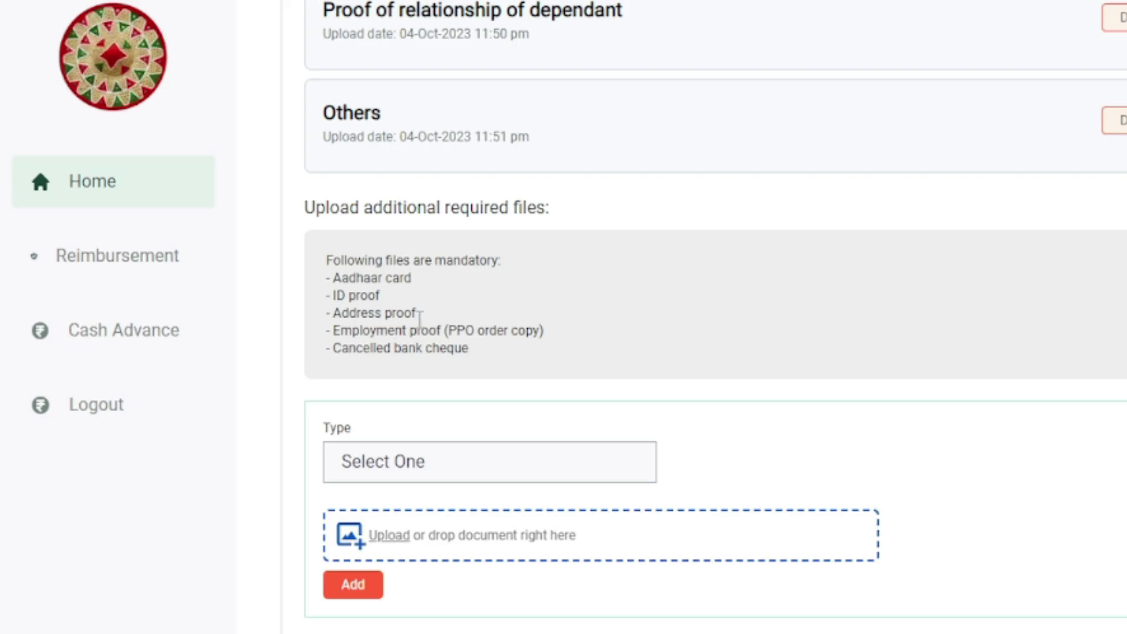
scroll(669, 344, down, 5)
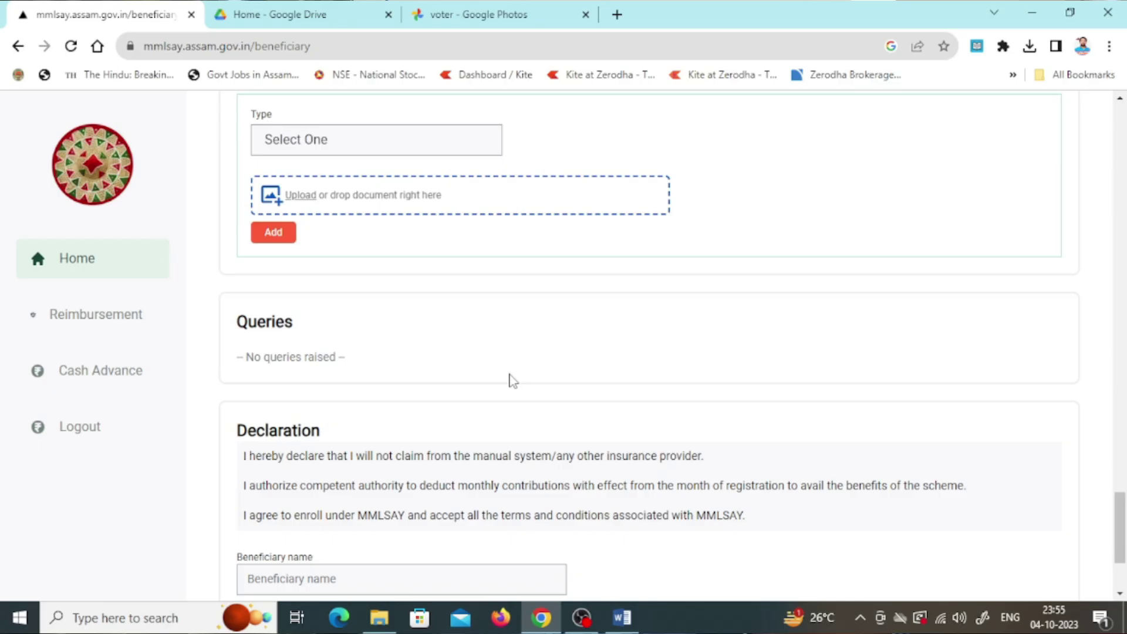
scroll(510, 380, down, 3)
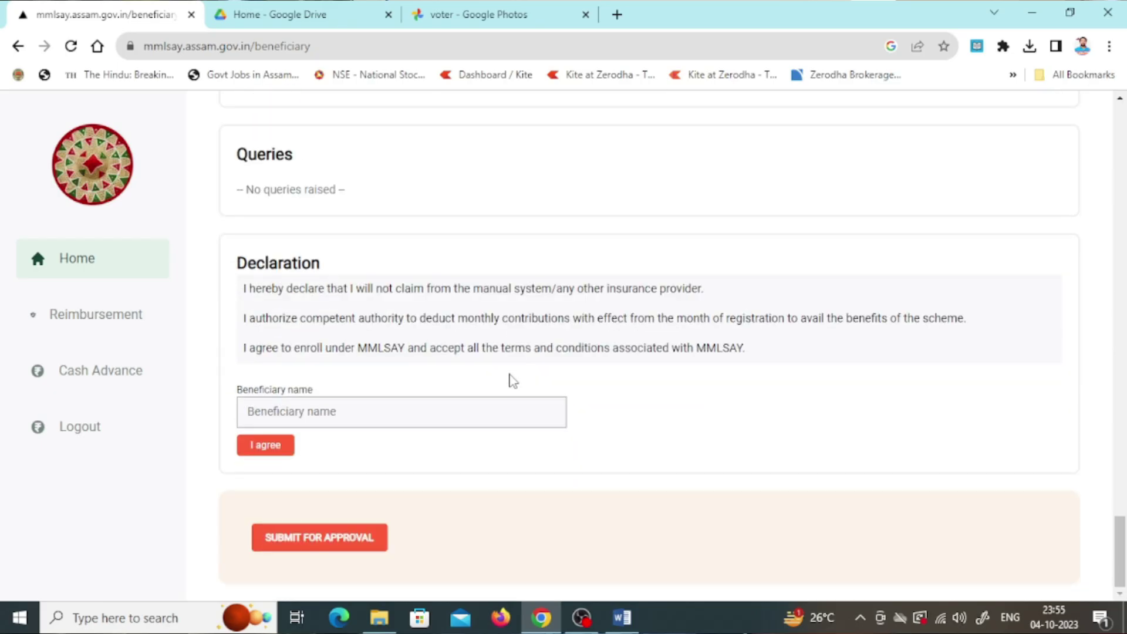
Sign the declaration with the beneficiary's name, agree, and check the under-review status message.
click(320, 411)
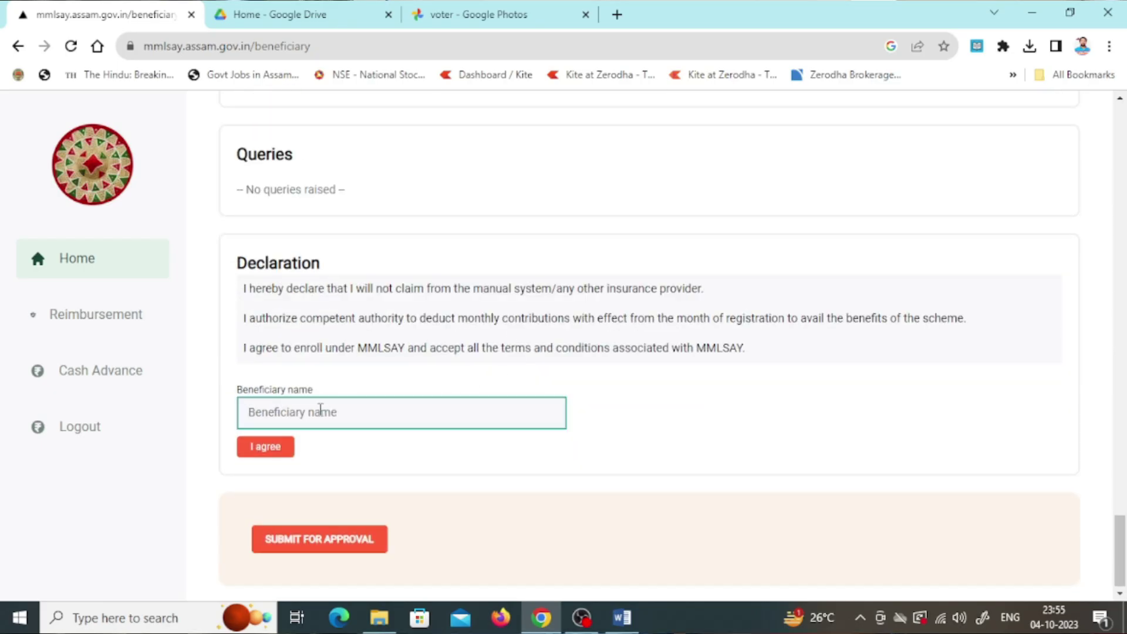
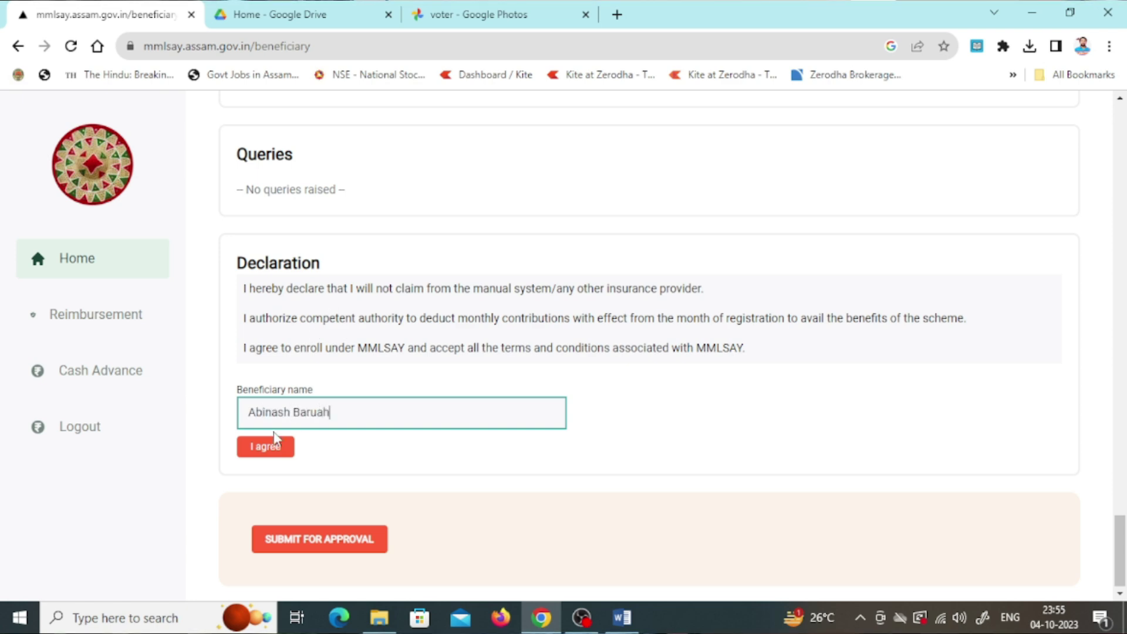
click(264, 447)
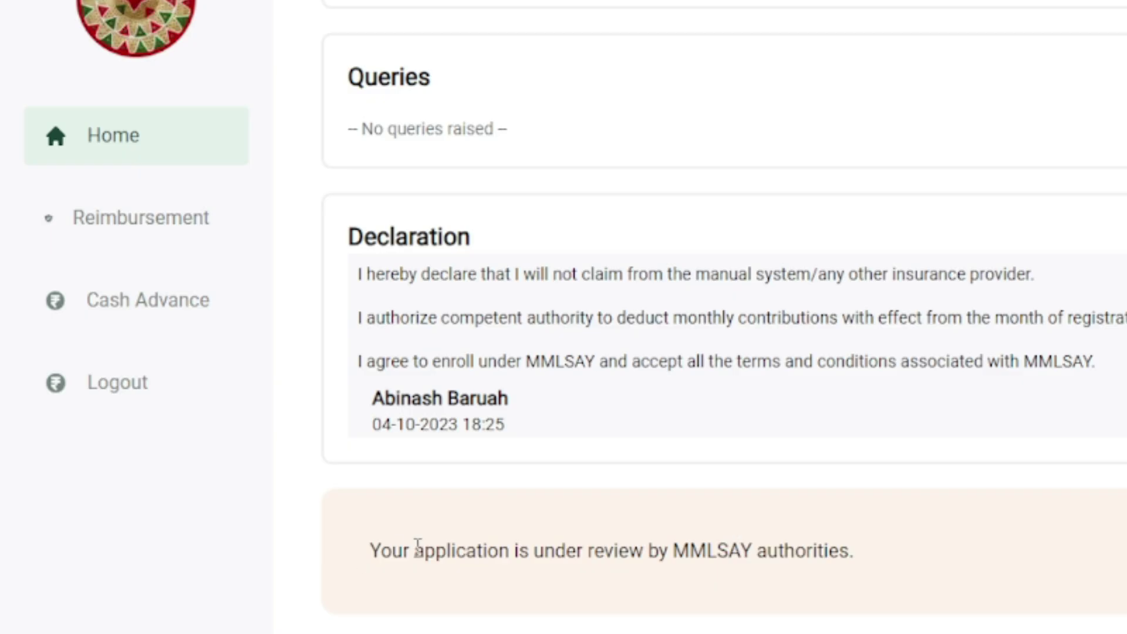
drag(381, 552, 828, 557)
click(1021, 565)
scroll(1023, 563, up, 20)
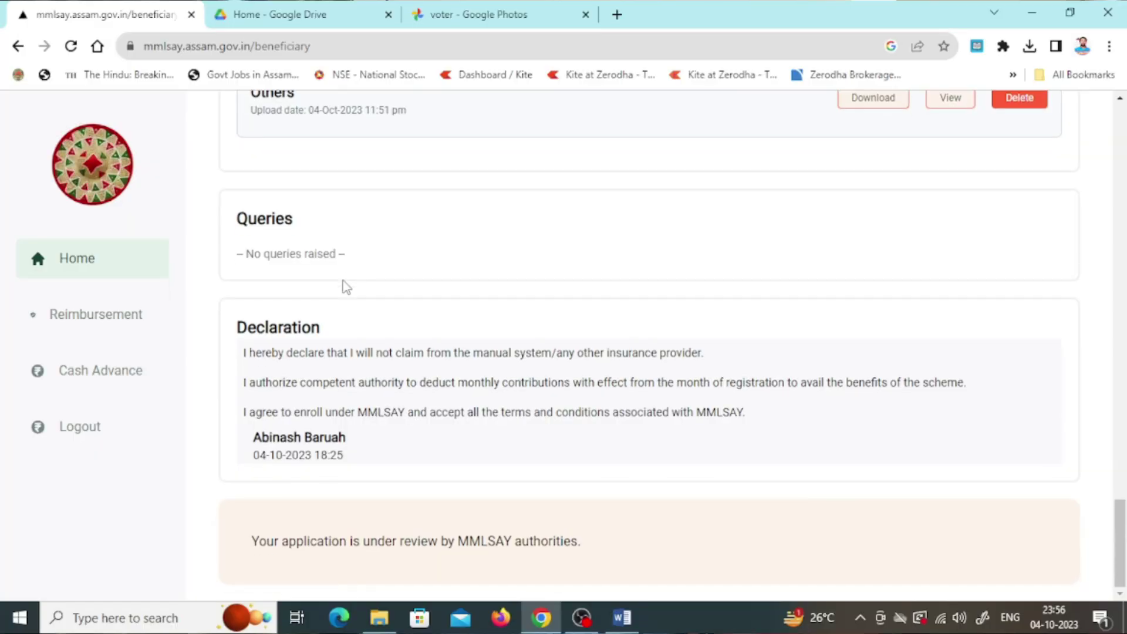
click(69, 325)
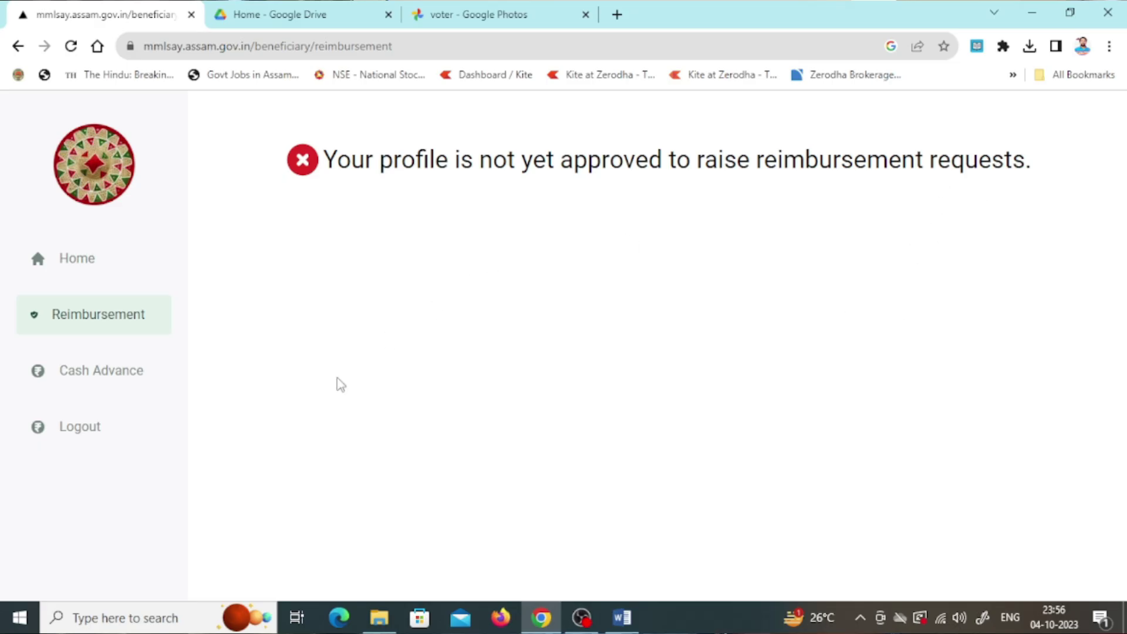
click(92, 376)
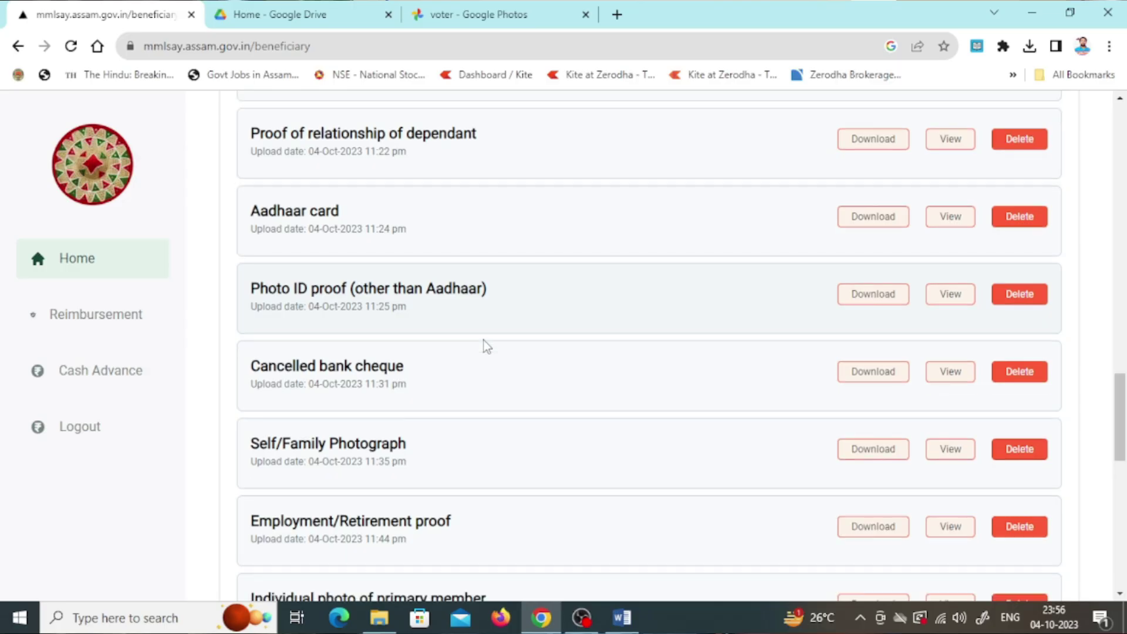
scroll(486, 346, down, 5)
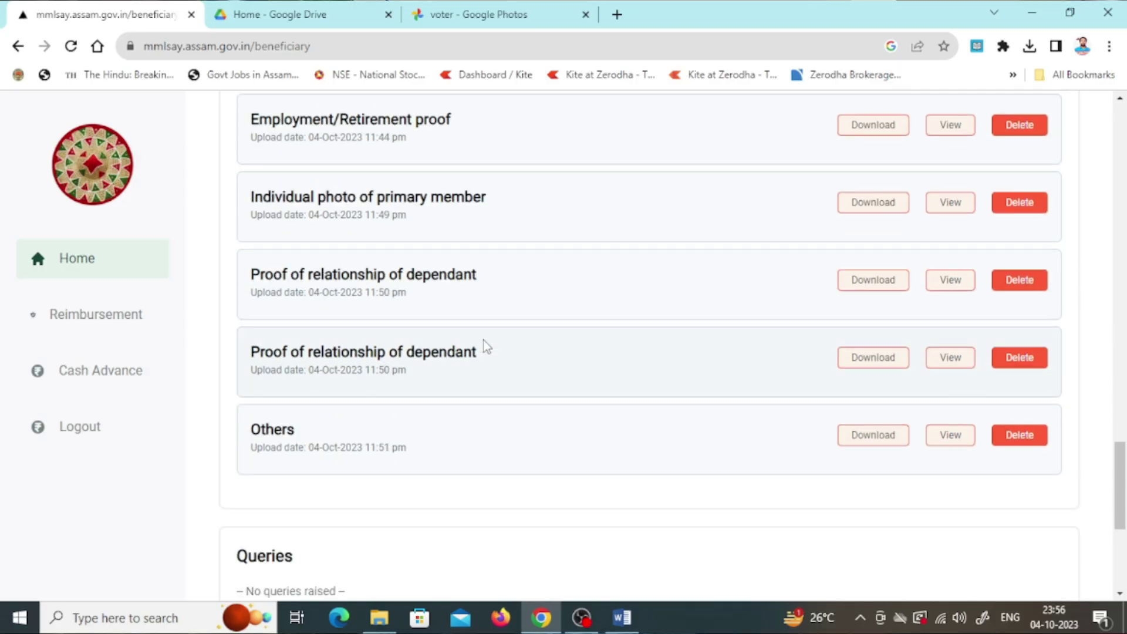